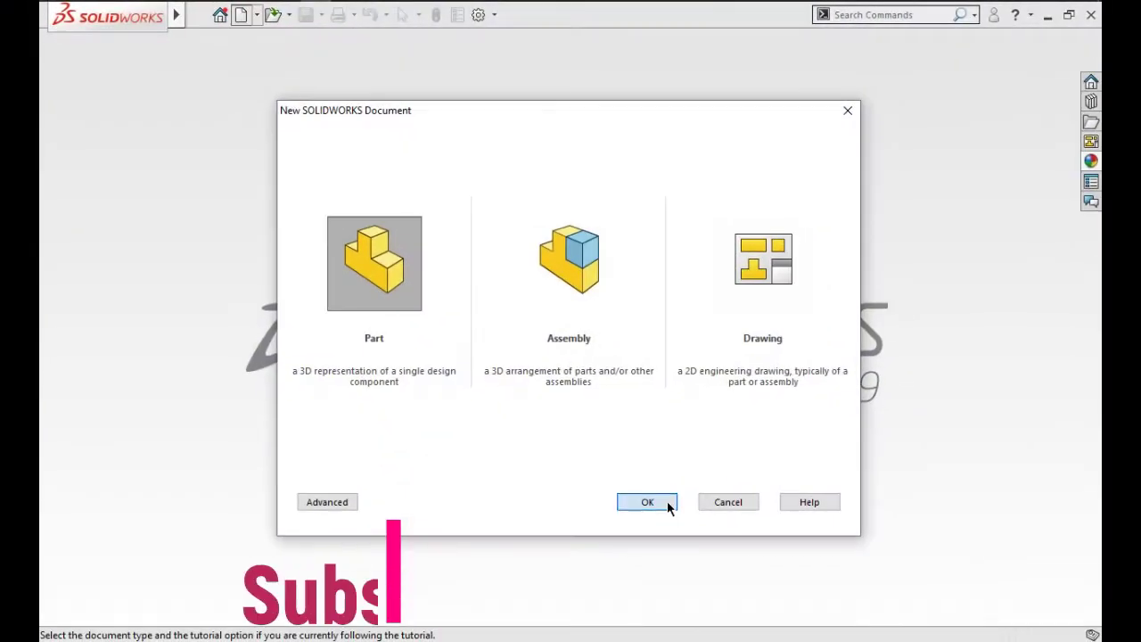
Create a new part and set its units to MMGS (millimetre, gram, second).
{"action": "left_click", "coordinate": [667, 502]}
{"action": "left_click", "coordinate": [617, 347]}
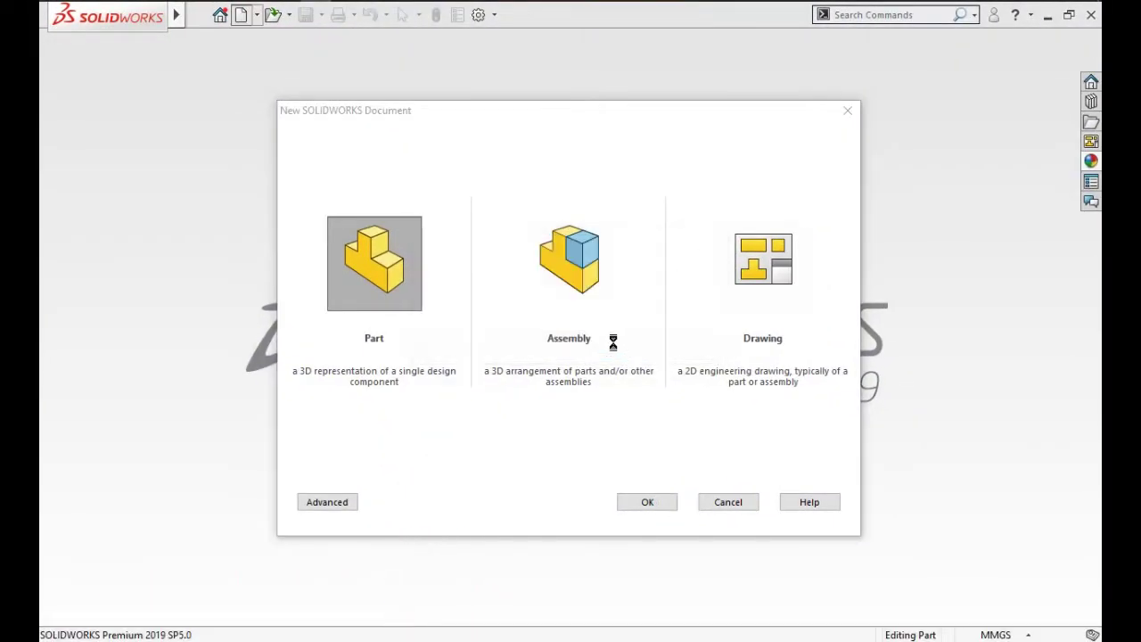
{"action": "left_click", "coordinate": [996, 635]}
{"action": "left_click", "coordinate": [976, 562]}
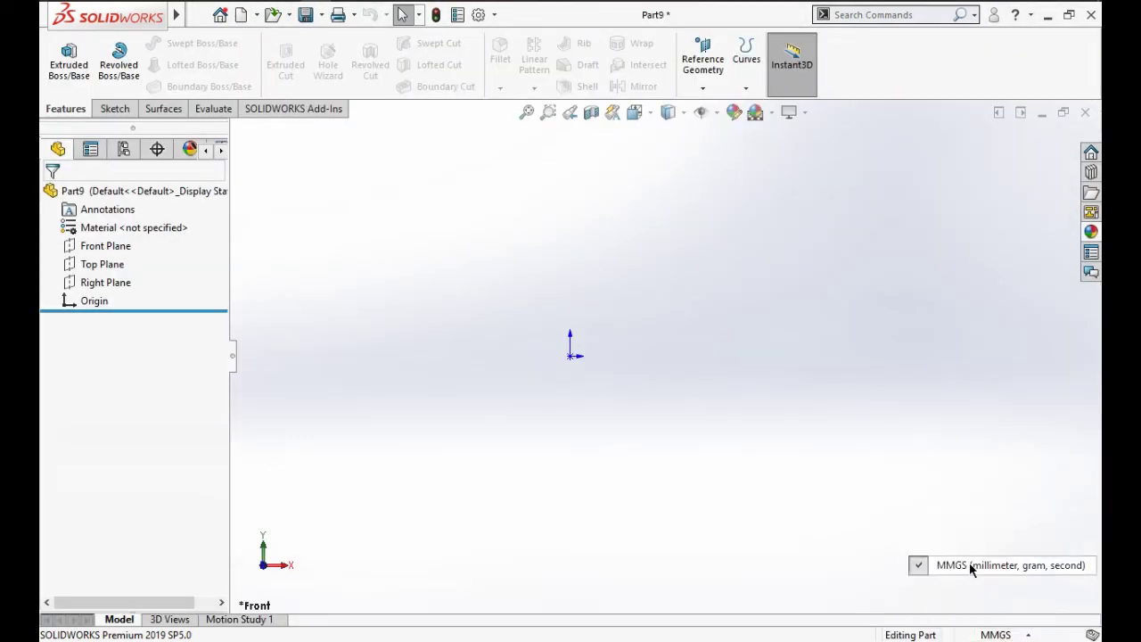
Switch the viewport background to the Plain White scene.
{"action": "left_click", "coordinate": [771, 113]}
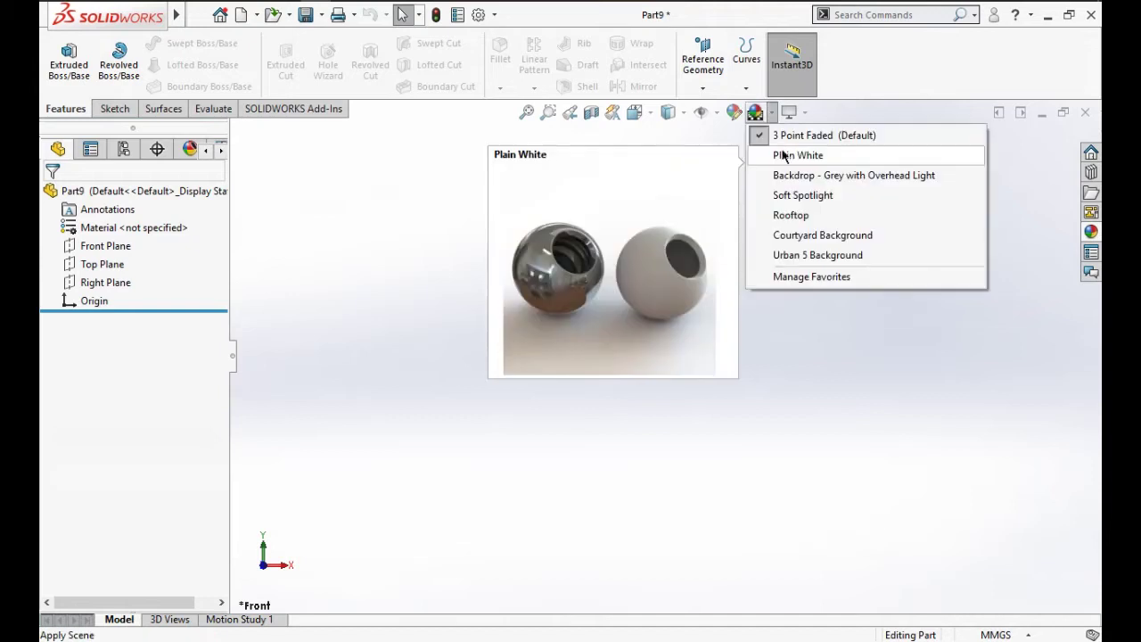
{"action": "left_click", "coordinate": [784, 153]}
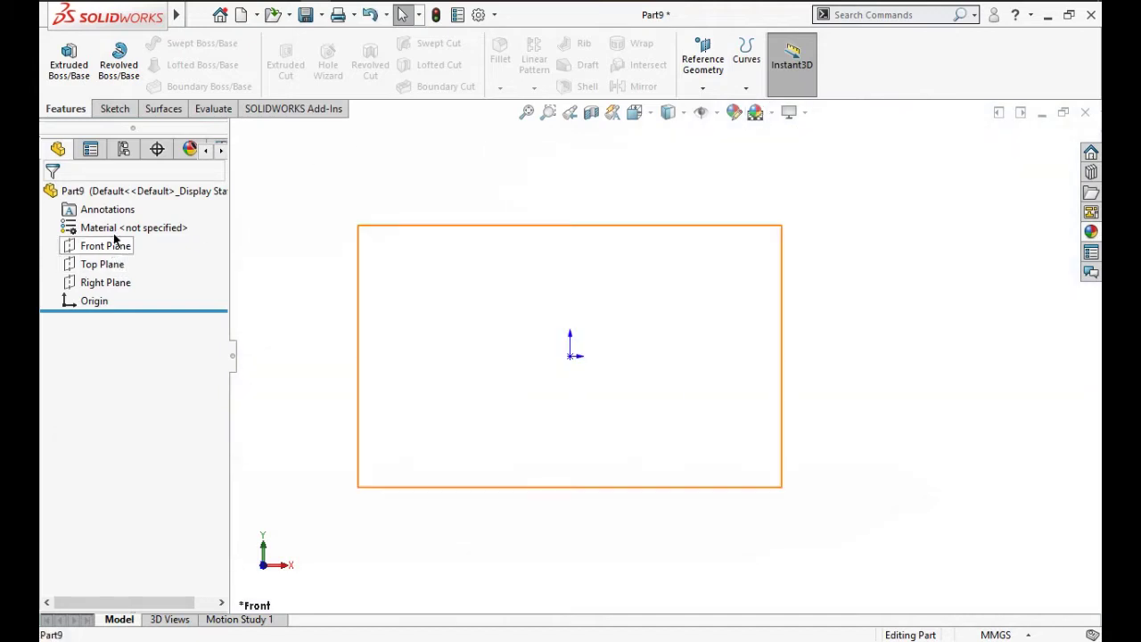
{"action": "left_click", "coordinate": [114, 245]}
Sketch a six-sided polygon centred on the origin on the Front Plane.
{"action": "left_click", "coordinate": [125, 224]}
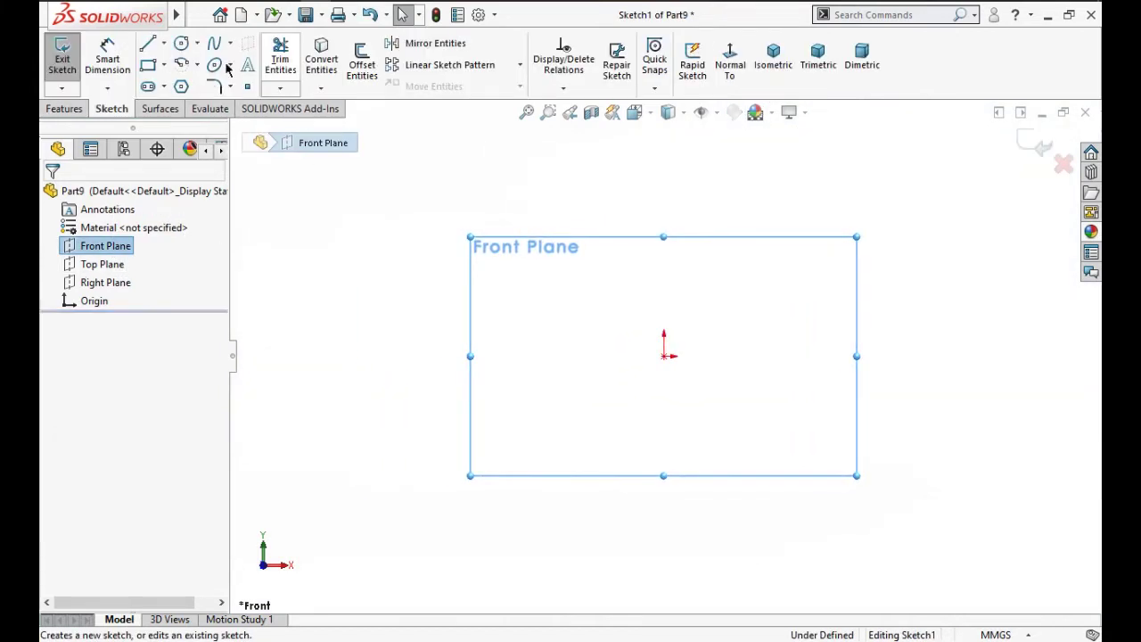
{"action": "left_click", "coordinate": [183, 86]}
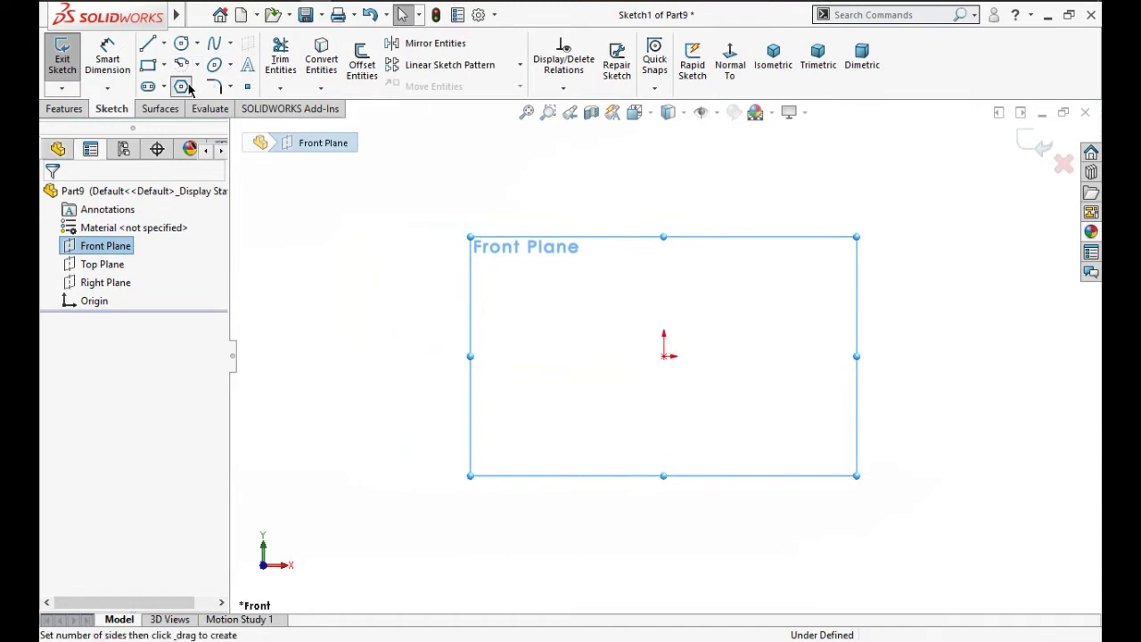
{"action": "left_click_drag", "start_coordinate": [663, 355], "coordinate": [733, 241]}
{"action": "right_click_drag", "start_coordinate": [897, 352], "coordinate": [822, 185]}
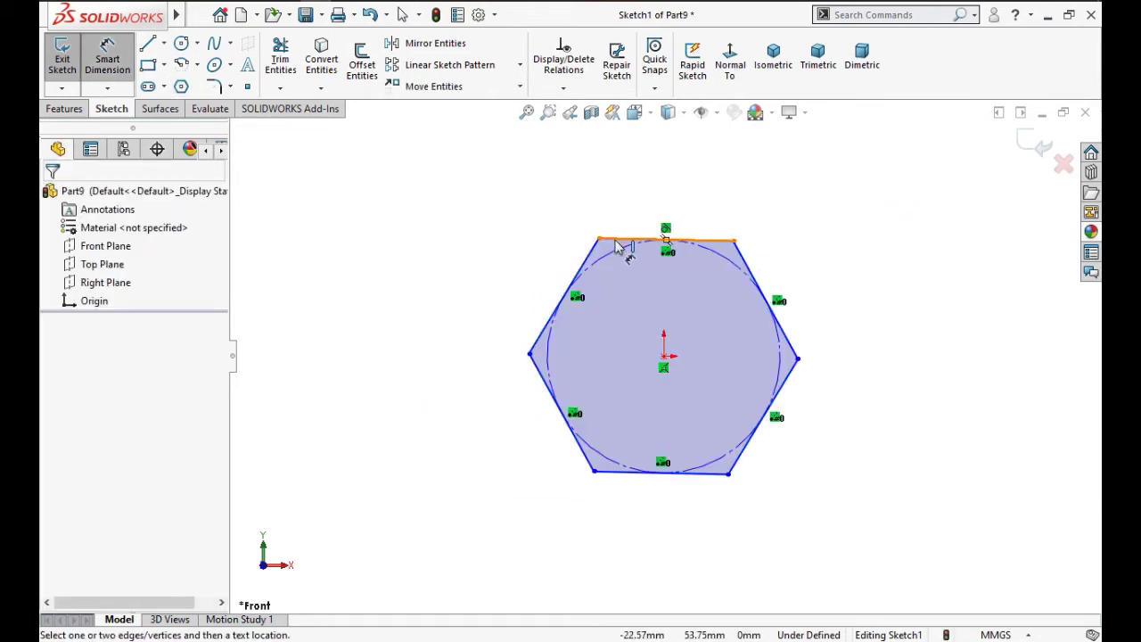
{"action": "key", "text": "Escape"}
Draw a horizontal construction centreline across the hexagon.
{"action": "left_click", "coordinate": [165, 45]}
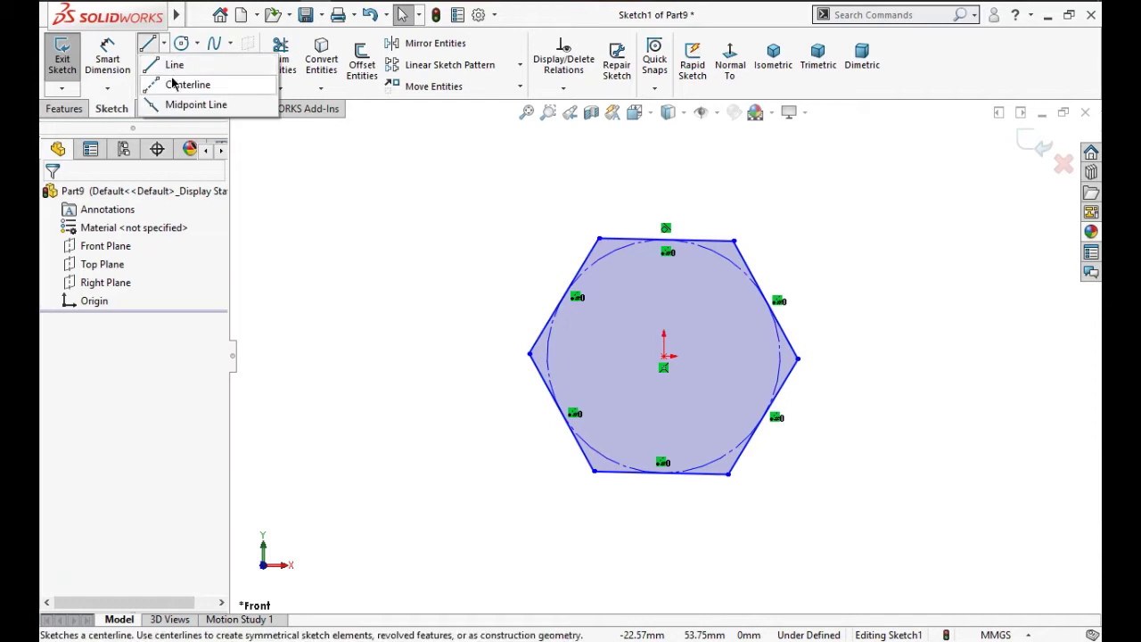
{"action": "left_click", "coordinate": [186, 82]}
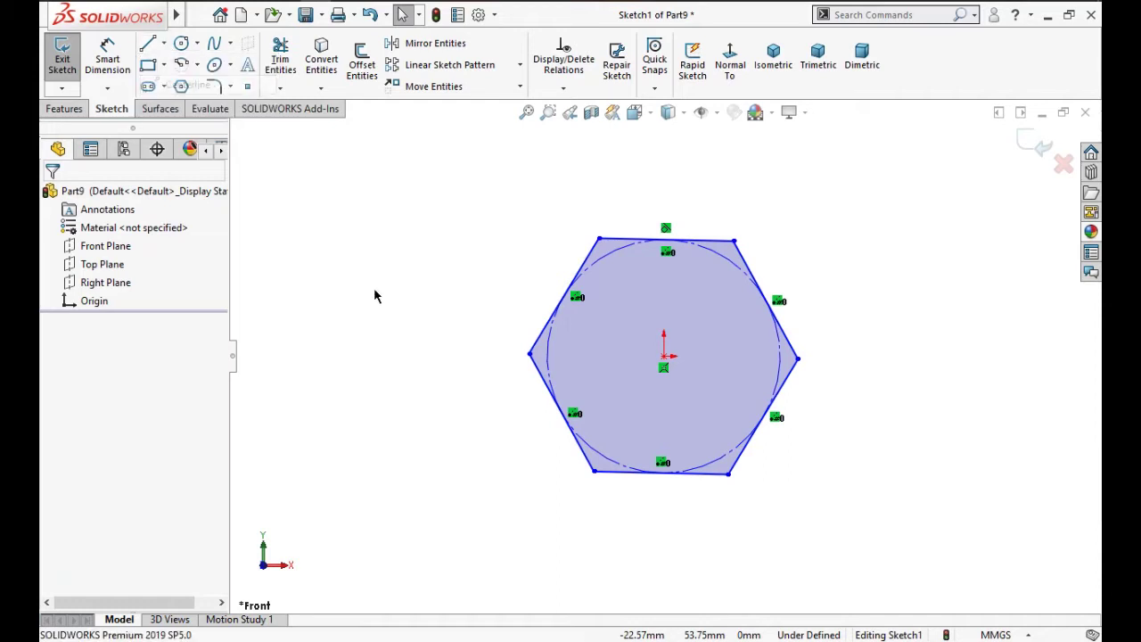
{"action": "left_click", "coordinate": [393, 354]}
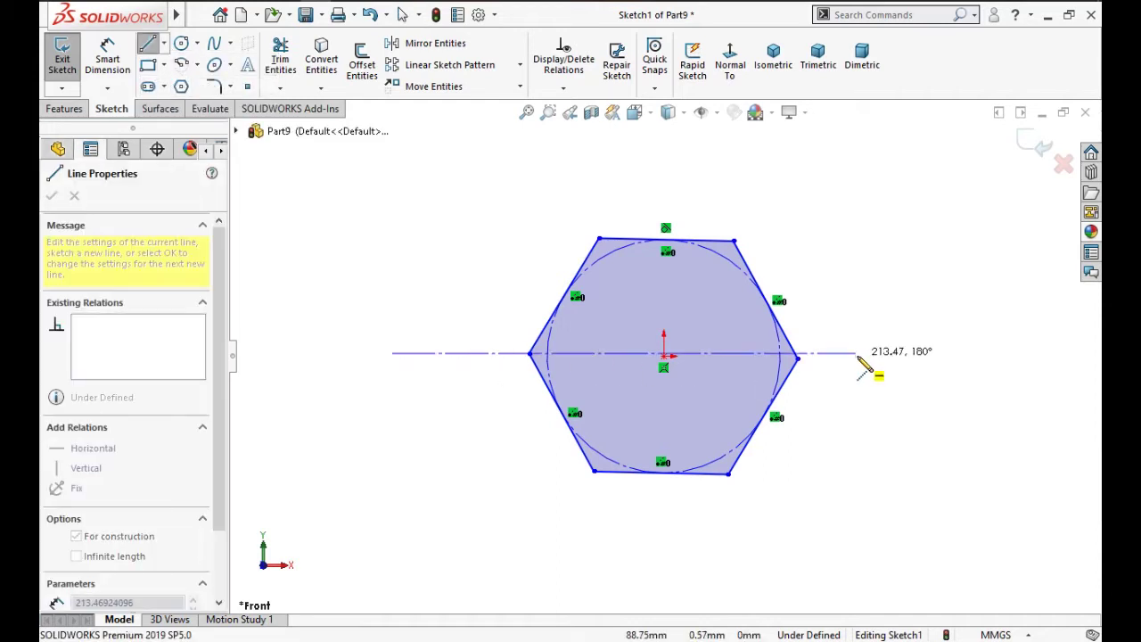
{"action": "left_click", "coordinate": [940, 358]}
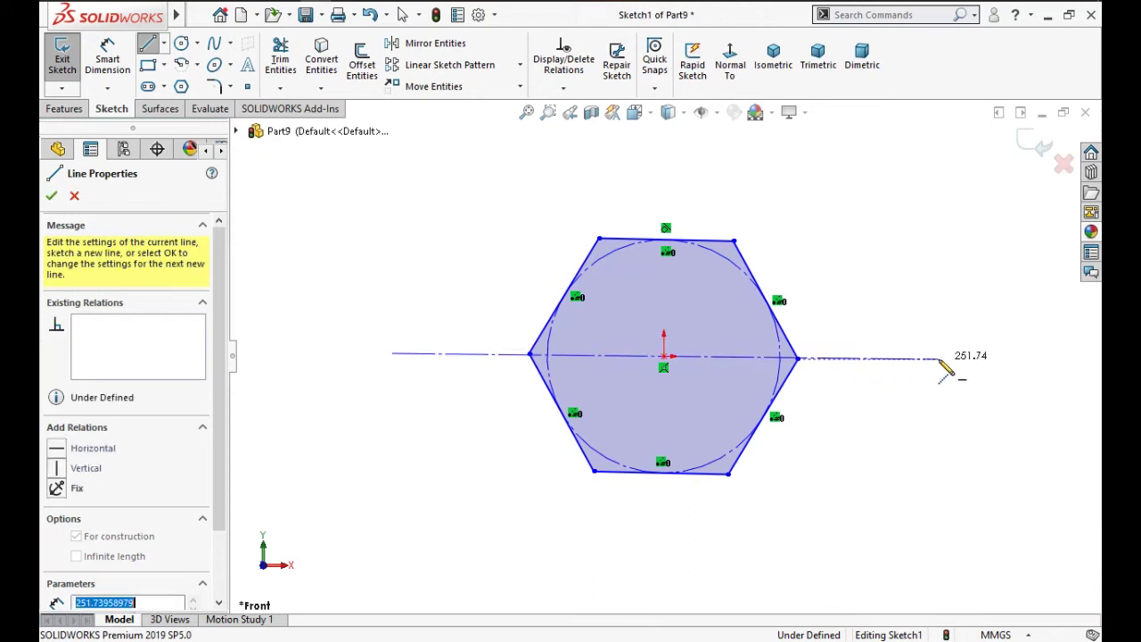
{"action": "key", "text": "Escape"}
{"action": "right_click_drag", "start_coordinate": [883, 438], "coordinate": [856, 204]}
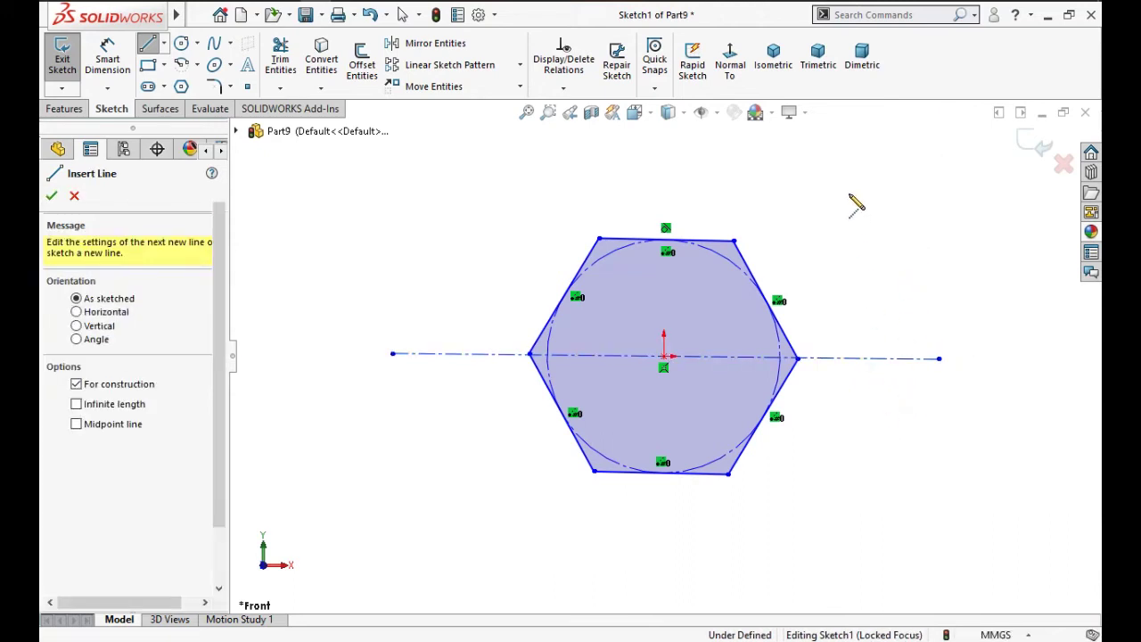
{"action": "key", "text": "Escape"}
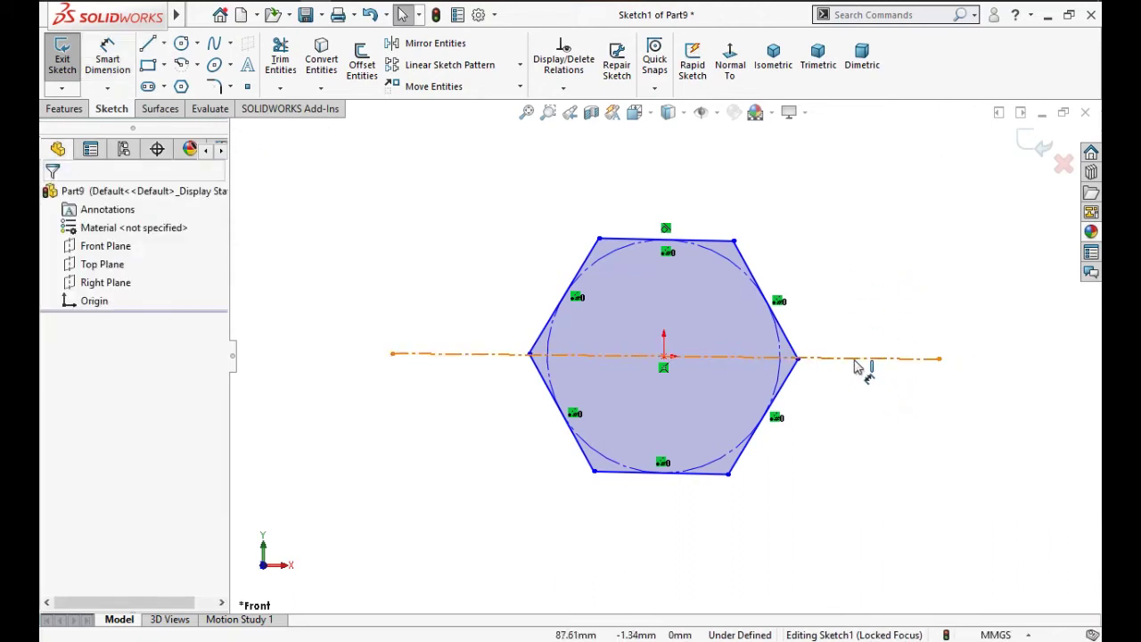
Make the centreline horizontal and the hexagon's top edge parallel to it.
{"action": "left_click", "coordinate": [895, 313]}
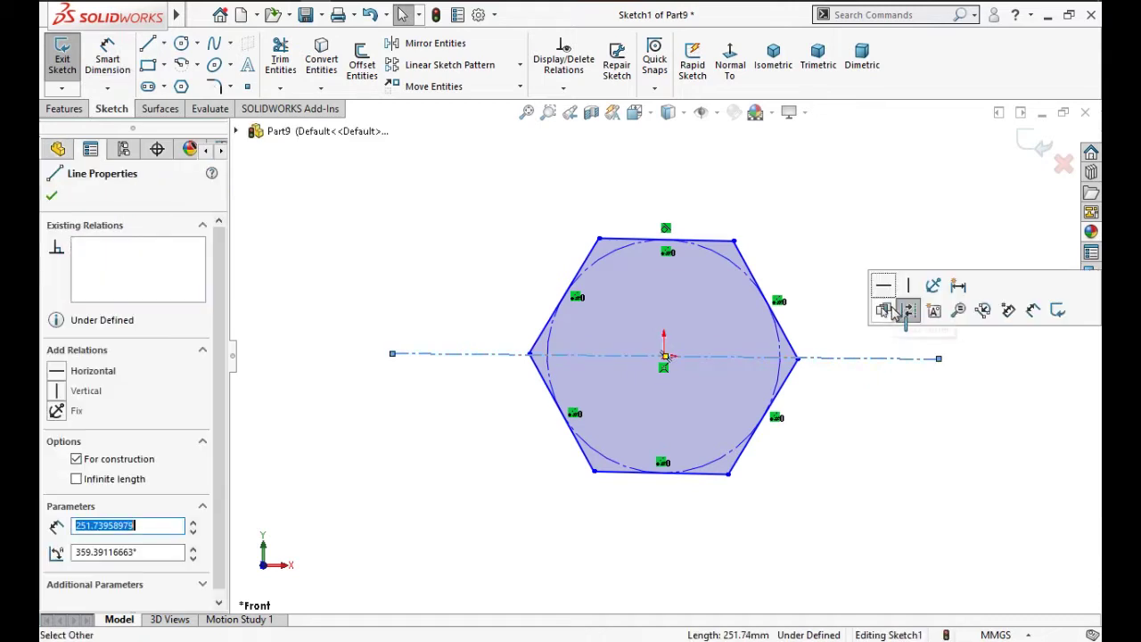
{"action": "left_click", "coordinate": [885, 286]}
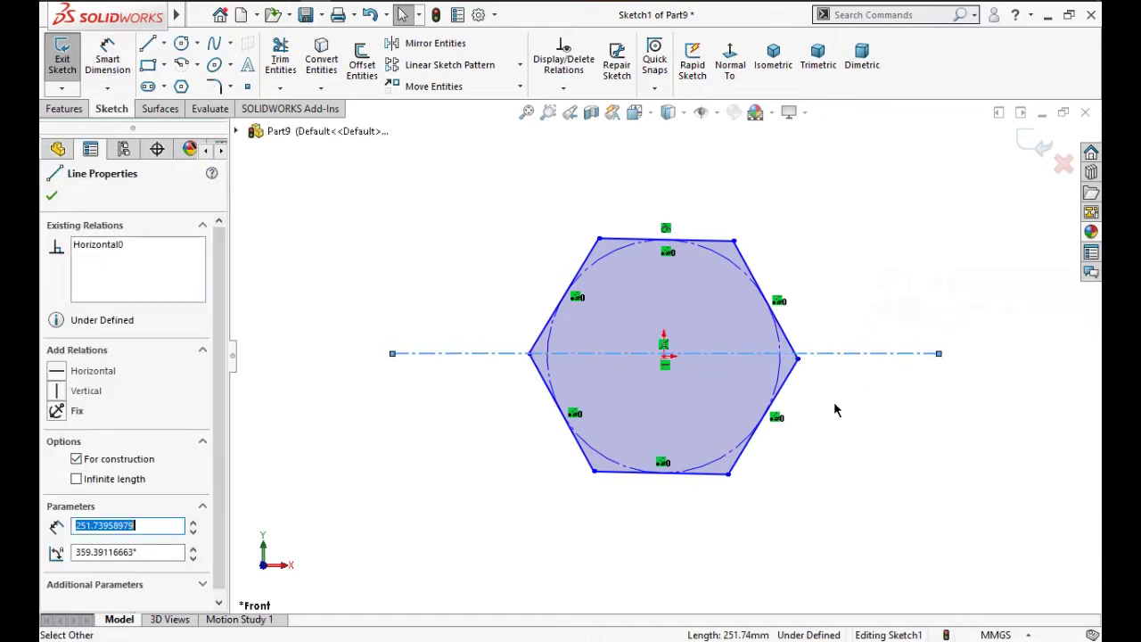
{"action": "left_click", "coordinate": [629, 239]}
{"action": "left_click", "coordinate": [505, 355], "text": "ctrl"}
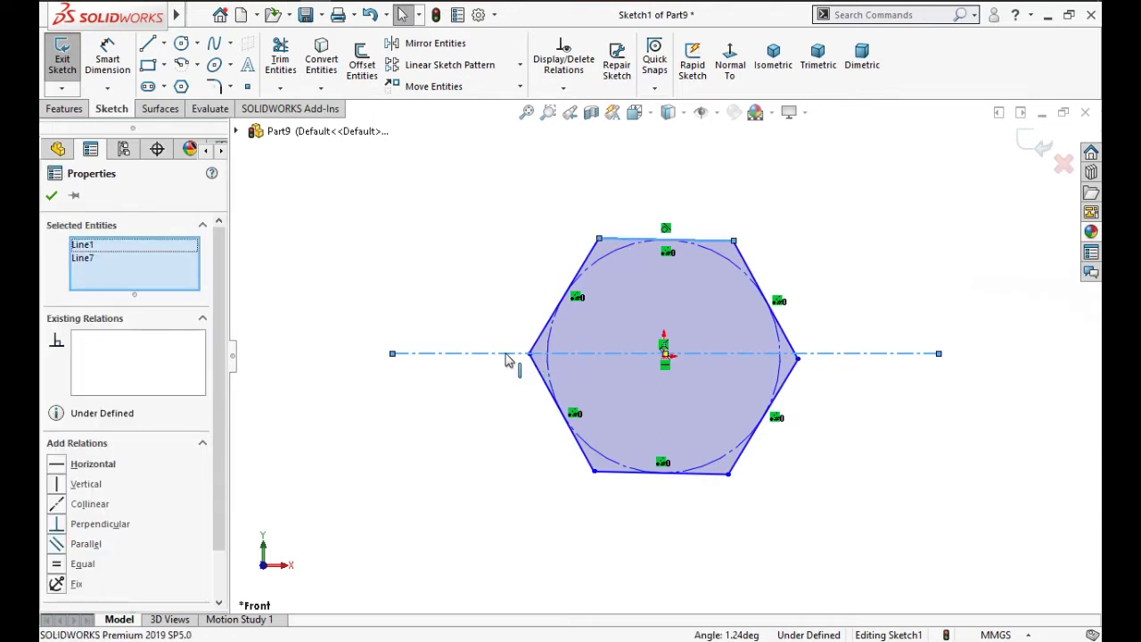
{"action": "left_click", "coordinate": [55, 544]}
{"action": "left_click", "coordinate": [53, 198]}
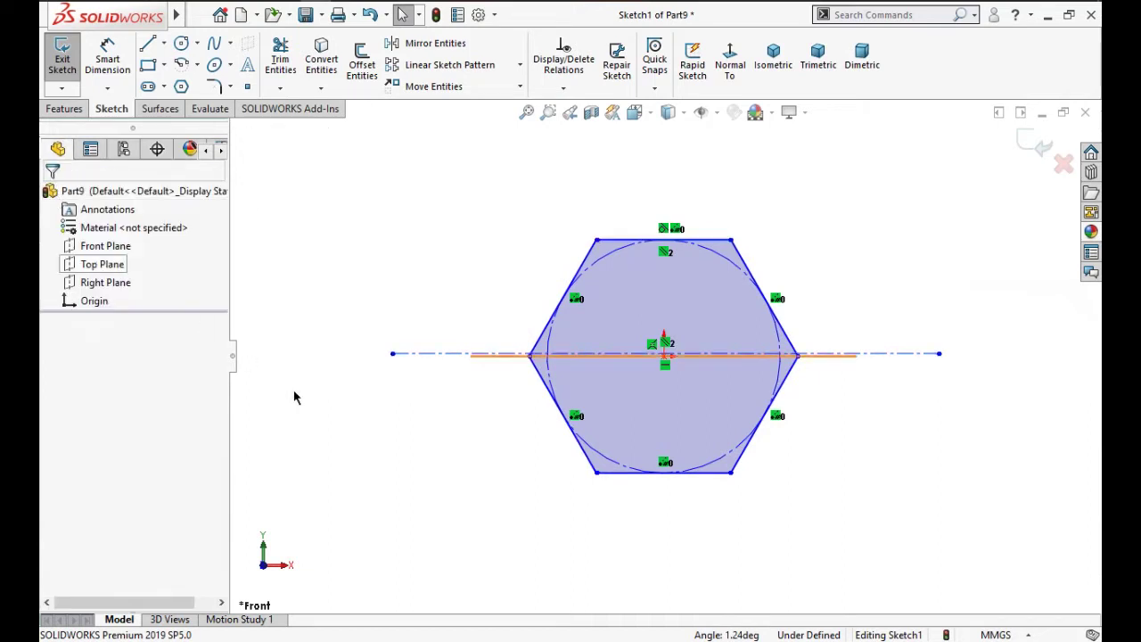
Dimension the hexagon's across-flats distance to 69 mm.
{"action": "right_click_drag", "start_coordinate": [377, 484], "coordinate": [388, 244]}
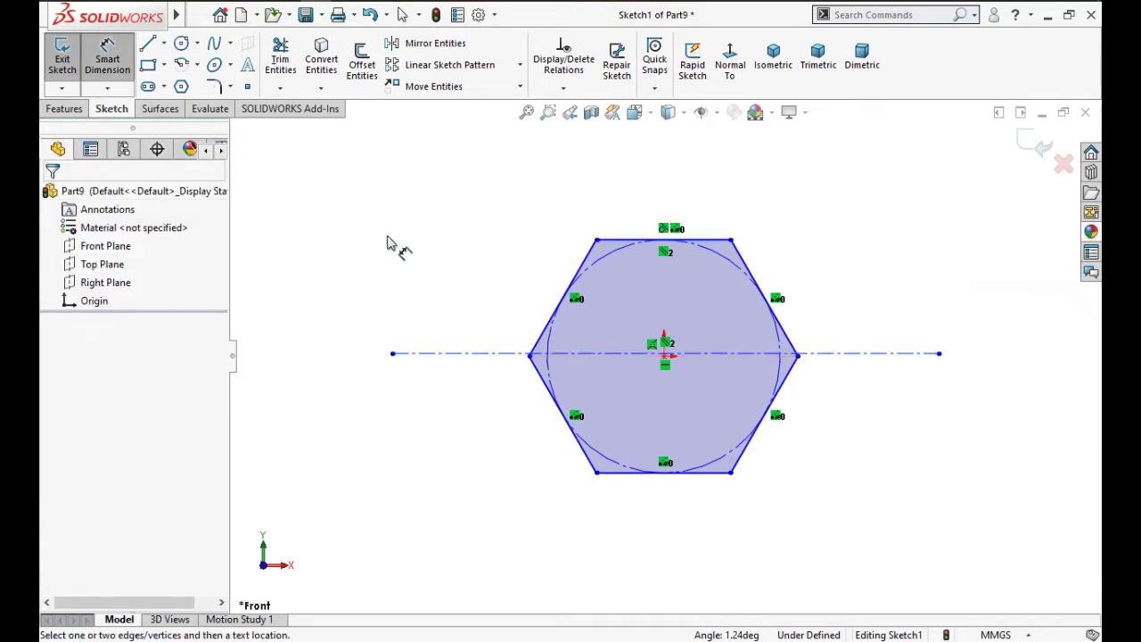
{"action": "left_click", "coordinate": [627, 242]}
{"action": "left_click", "coordinate": [615, 472]}
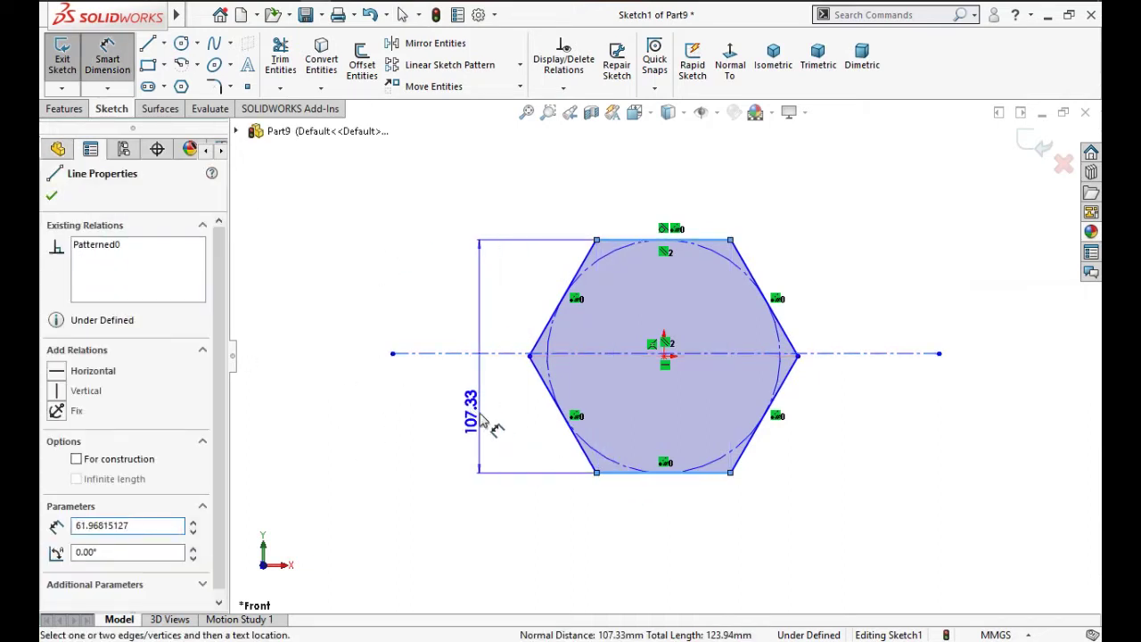
{"action": "left_click", "coordinate": [483, 423]}
{"action": "type", "text": "6"}
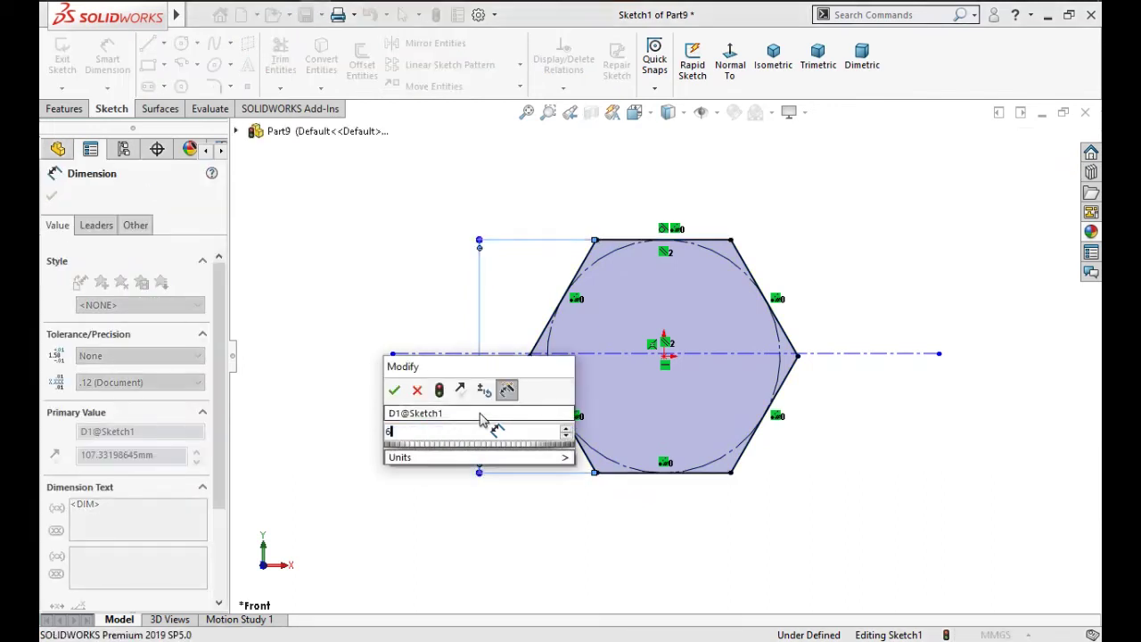
{"action": "type", "text": "9"}
{"action": "left_click", "coordinate": [394, 390]}
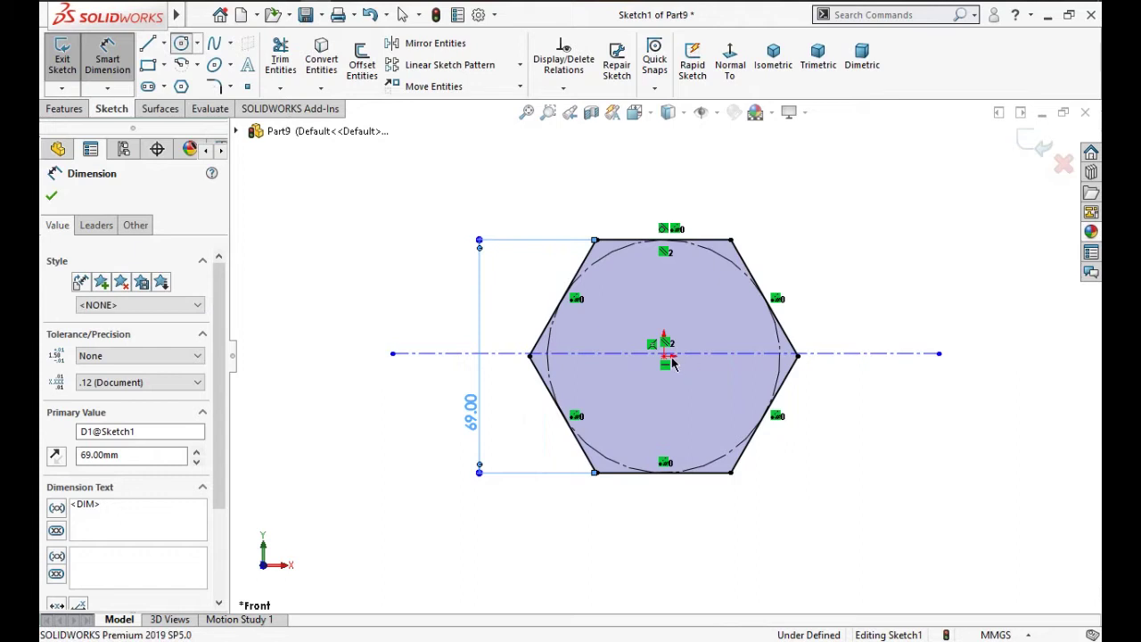
{"action": "key", "text": "Return"}
{"action": "scroll", "coordinate": [671, 361], "scroll_direction": "down", "scroll_amount": 2}
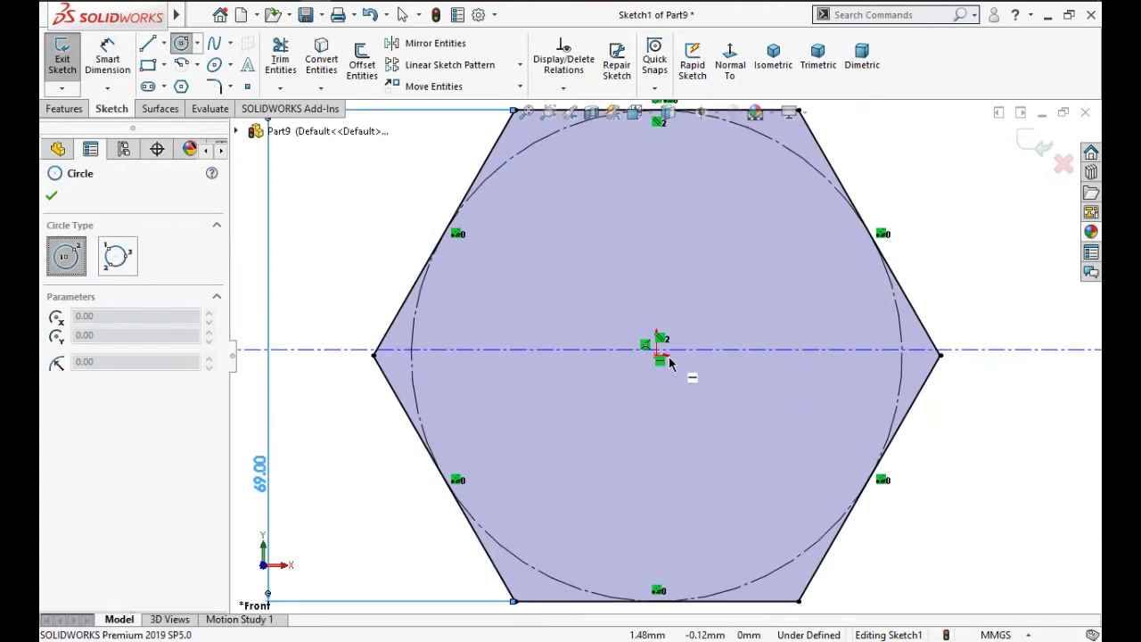
Constrain the hexagon's left corner to lie on the centreline.
{"action": "key", "text": "Escape"}
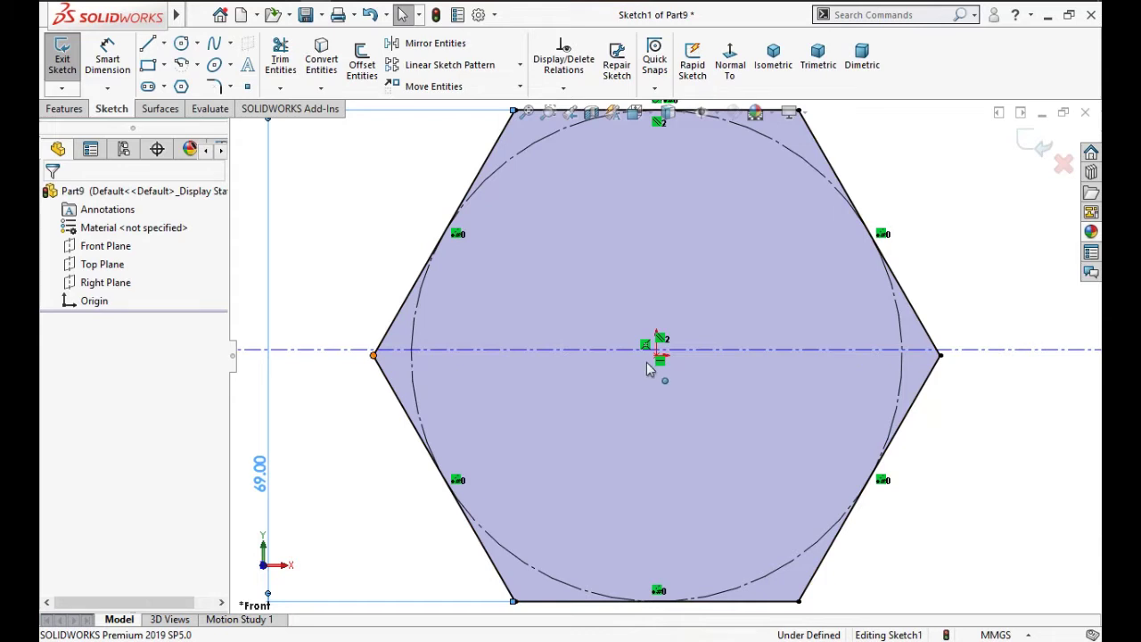
{"action": "left_click", "coordinate": [372, 436]}
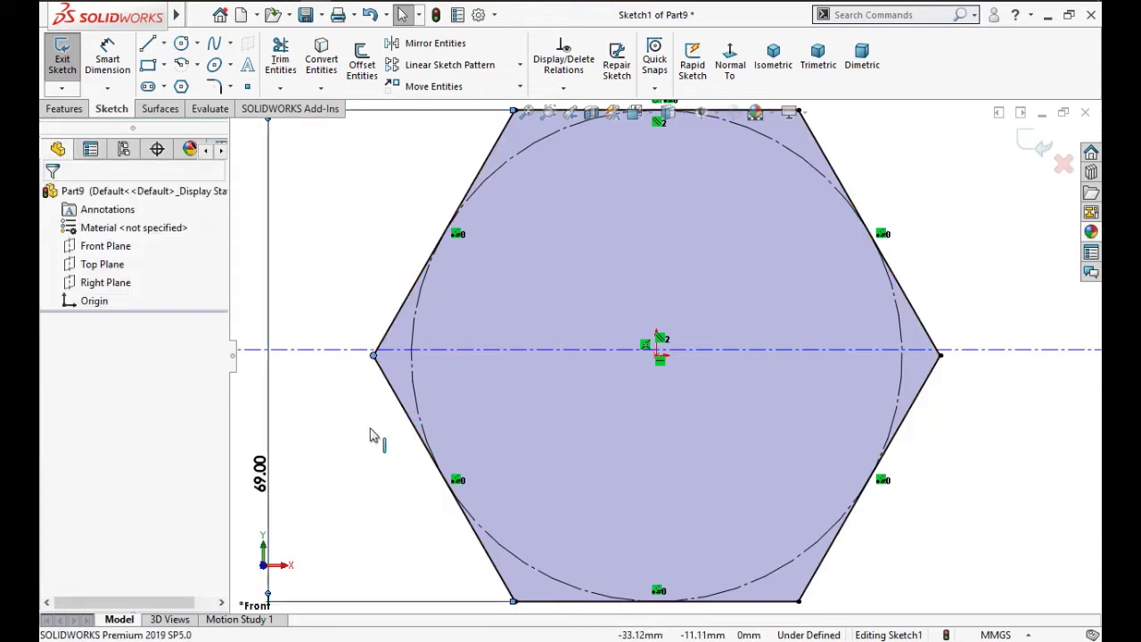
{"action": "left_click", "coordinate": [367, 356]}
{"action": "left_click", "coordinate": [363, 349]}
{"action": "left_click", "coordinate": [371, 355], "text": "ctrl"}
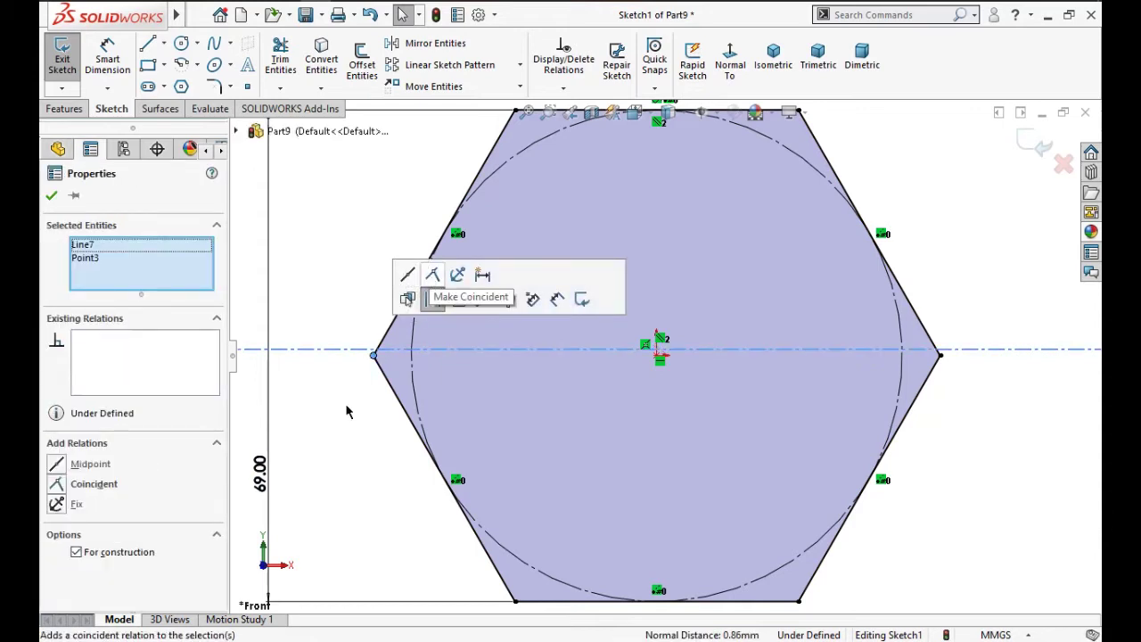
{"action": "left_click", "coordinate": [433, 275]}
{"action": "left_click", "coordinate": [351, 524]}
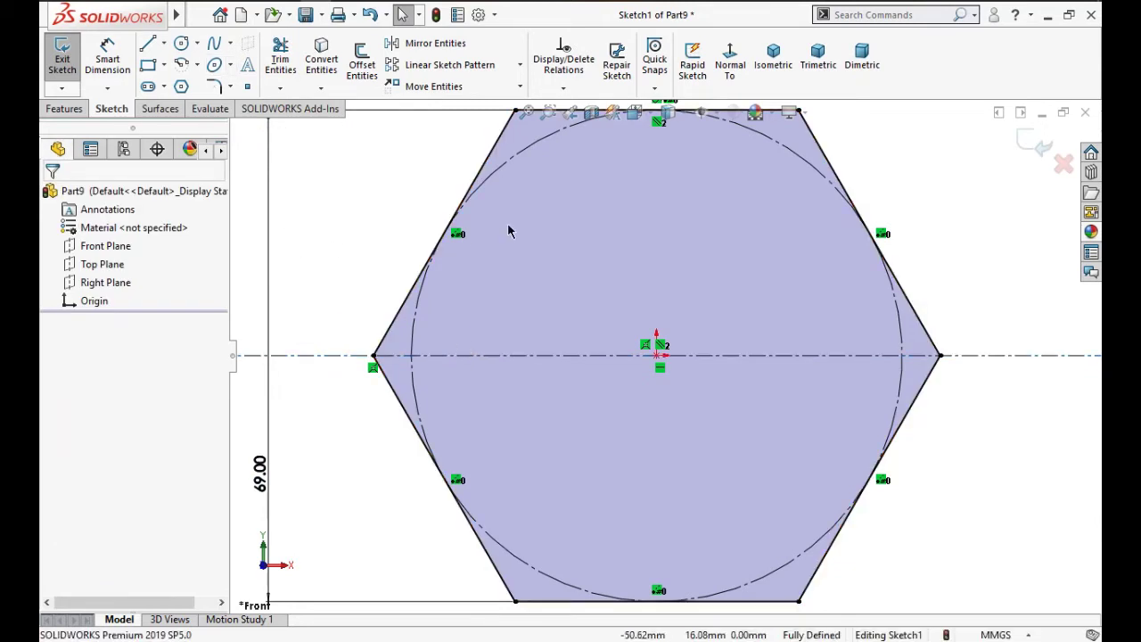
Draw a 37 mm diameter hole circle at the origin and exit the sketch.
{"action": "key", "text": "c"}
{"action": "left_click", "coordinate": [657, 355]}
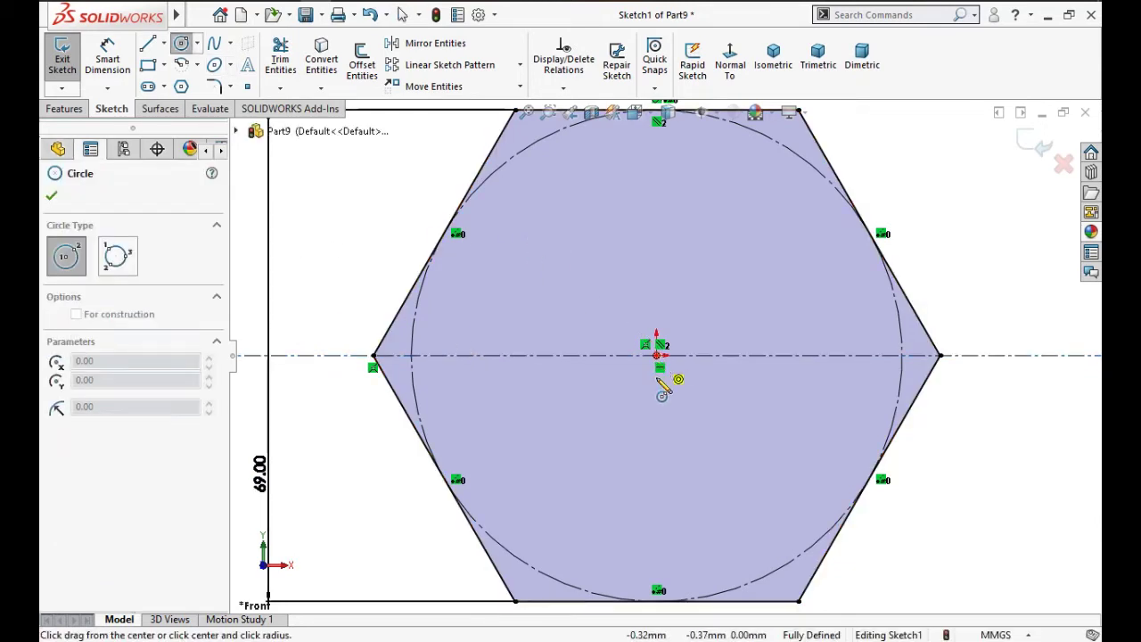
{"action": "left_click", "coordinate": [660, 524]}
{"action": "key", "text": "d"}
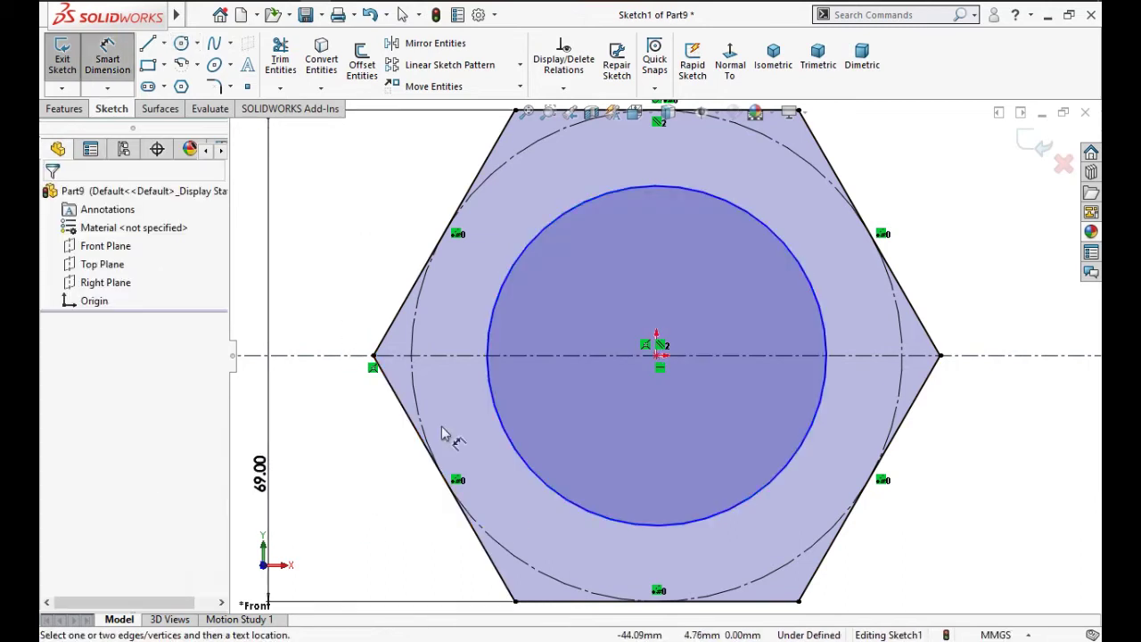
{"action": "left_click", "coordinate": [357, 486]}
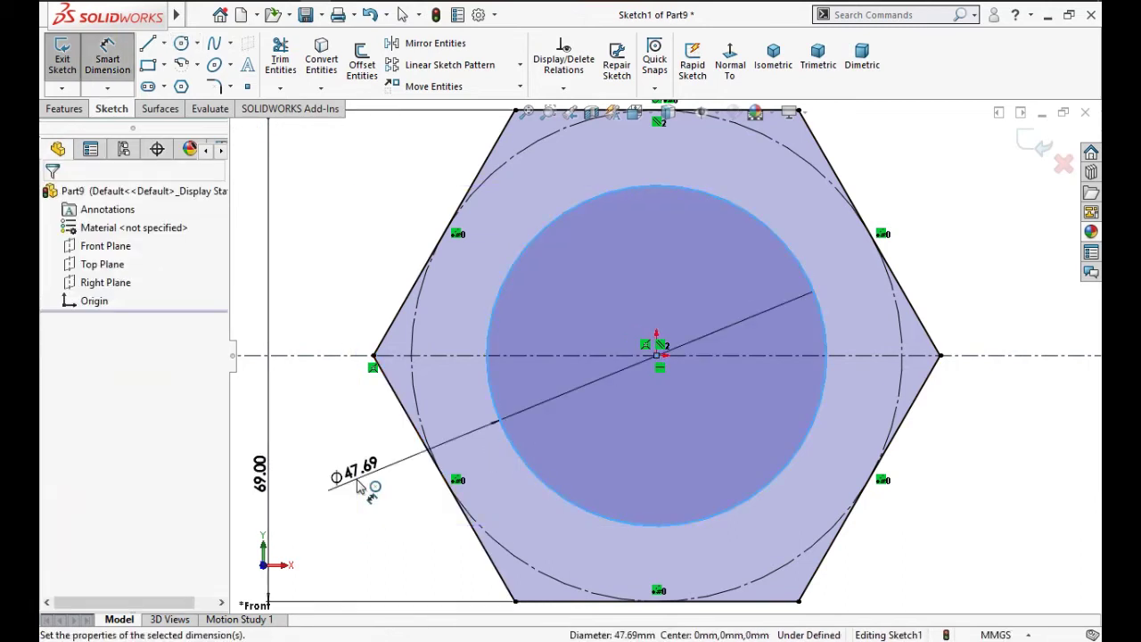
{"action": "left_click", "coordinate": [355, 486]}
{"action": "left_click", "coordinate": [272, 455]}
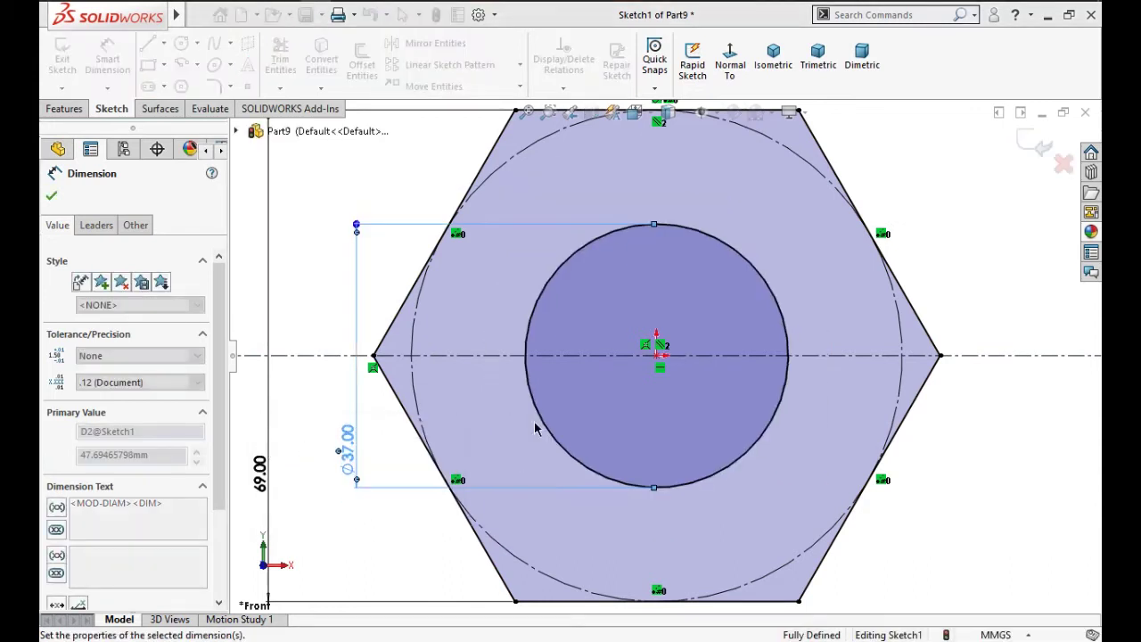
{"action": "key", "text": "f"}
{"action": "left_click", "coordinate": [1039, 145]}
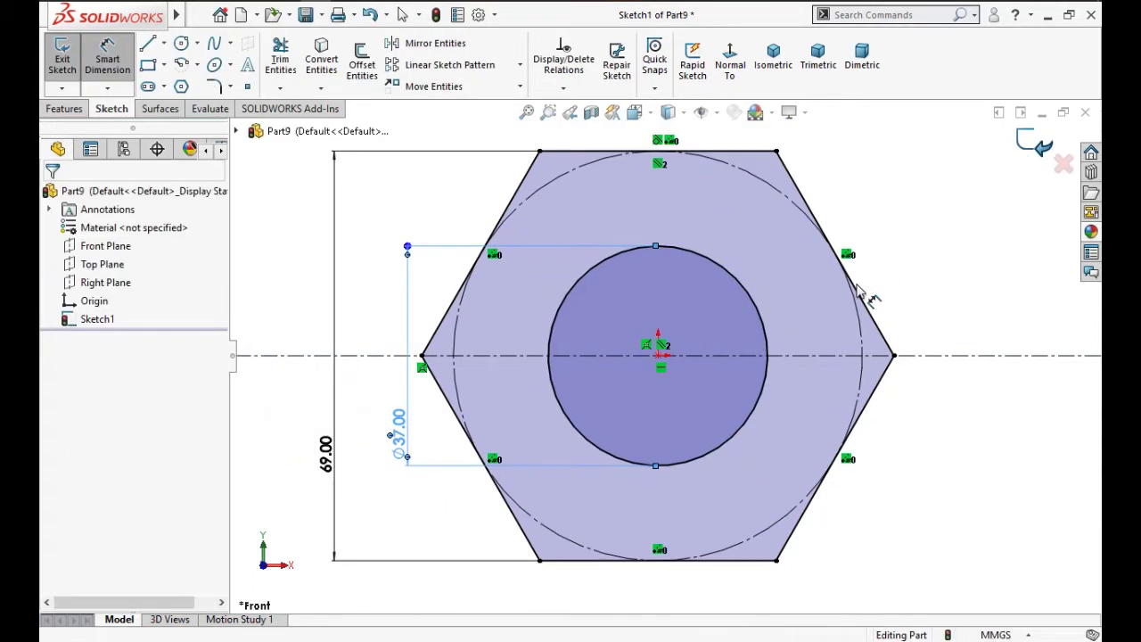
Extrude the hexagon sketch 25 mm with a Mid Plane end condition.
{"action": "left_click", "coordinate": [77, 78]}
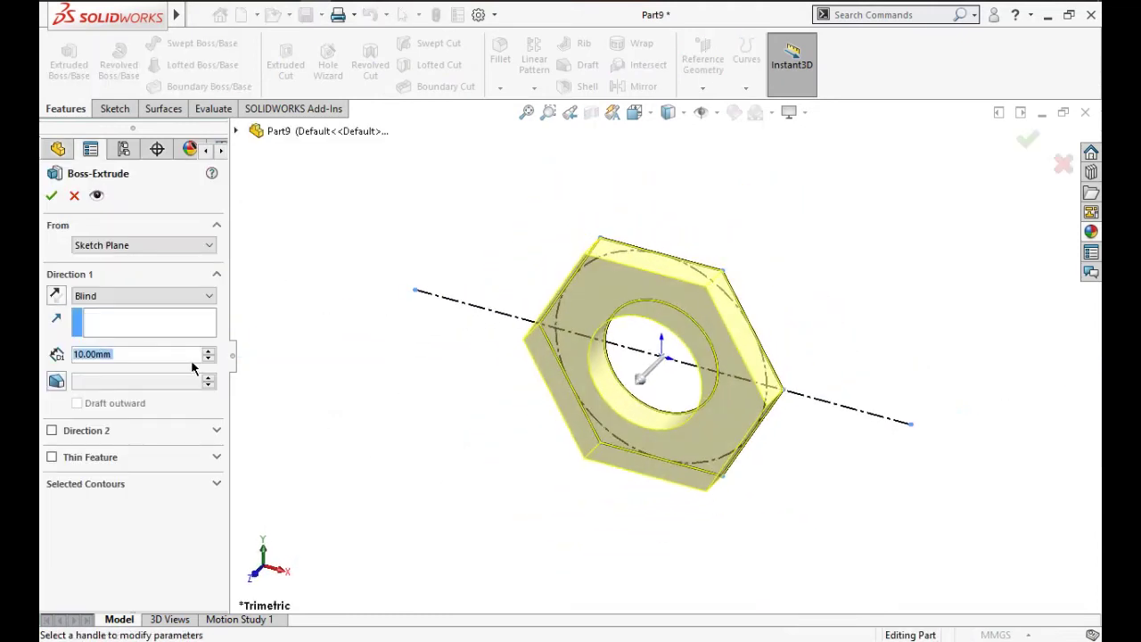
{"action": "type", "text": "25"}
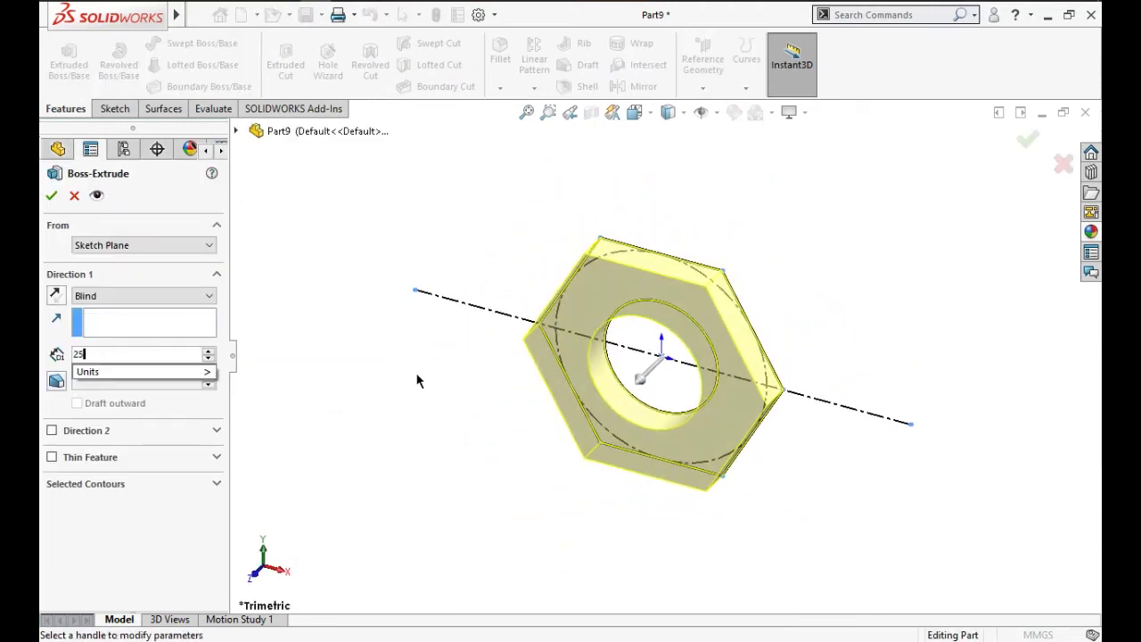
{"action": "key", "text": "Return"}
{"action": "left_click", "coordinate": [116, 297]}
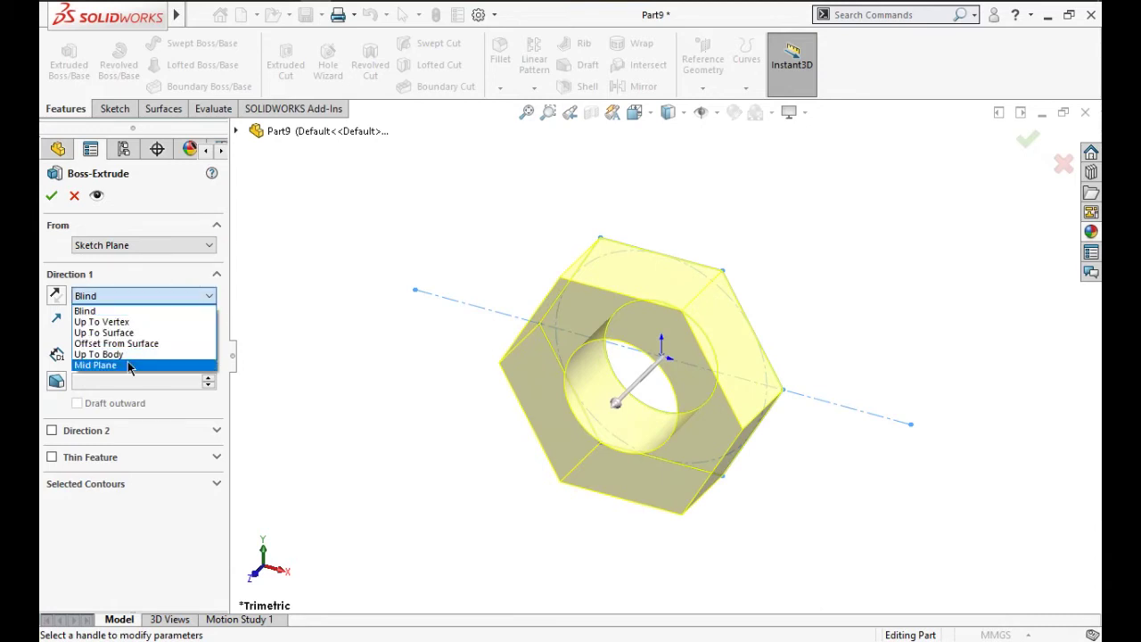
{"action": "left_click", "coordinate": [127, 365]}
{"action": "left_click", "coordinate": [52, 197]}
{"action": "mouse_move", "coordinate": [428, 339]}
{"action": "middle_mouse_down"}
{"action": "mouse_move", "coordinate": [443, 437]}
{"action": "mouse_move", "coordinate": [492, 231]}
{"action": "mouse_move", "coordinate": [498, 453]}
{"action": "middle_mouse_up"}
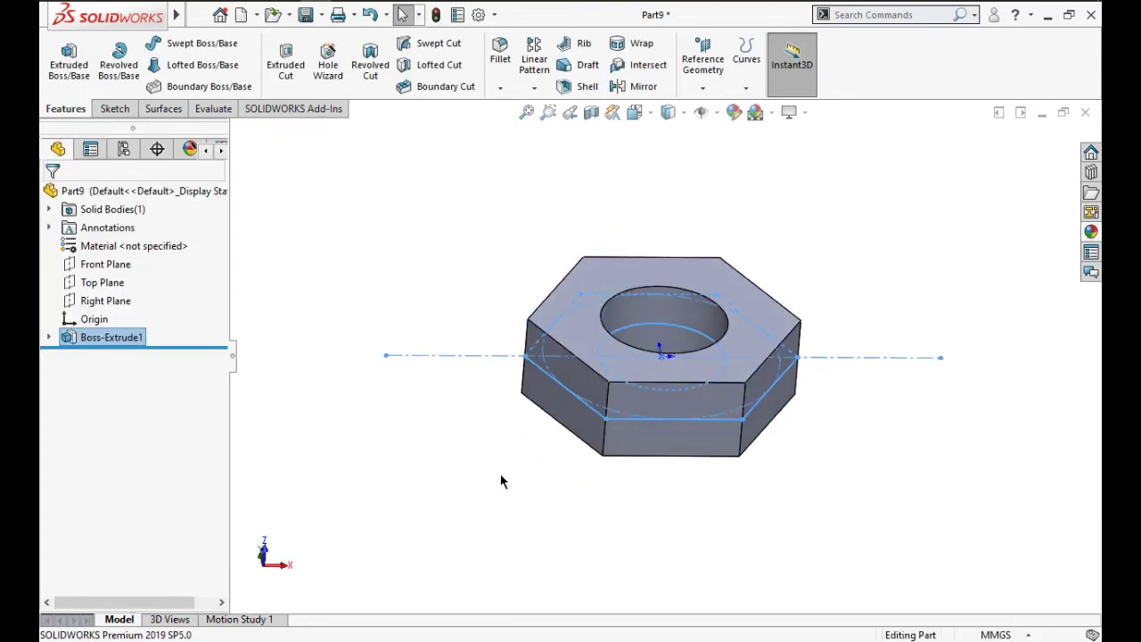
Sketch an origin-centred 34.50 mm radius circle on the nut's front face, viewed normal.
{"action": "left_click", "coordinate": [622, 287]}
{"action": "left_click", "coordinate": [649, 268]}
{"action": "left_click", "coordinate": [729, 64]}
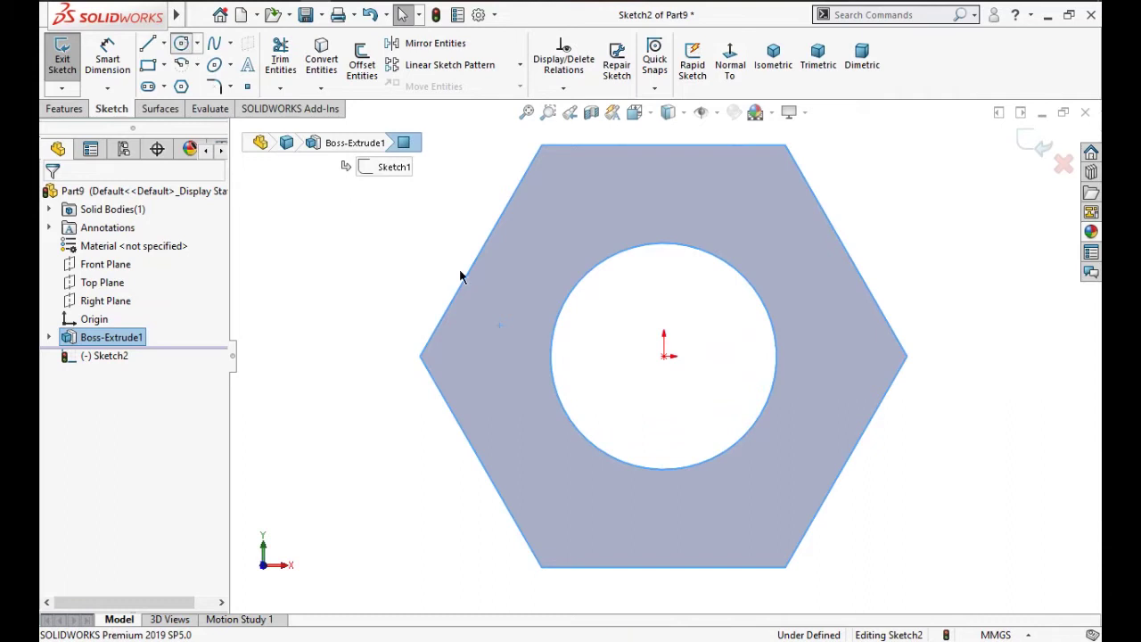
{"action": "left_click", "coordinate": [664, 356]}
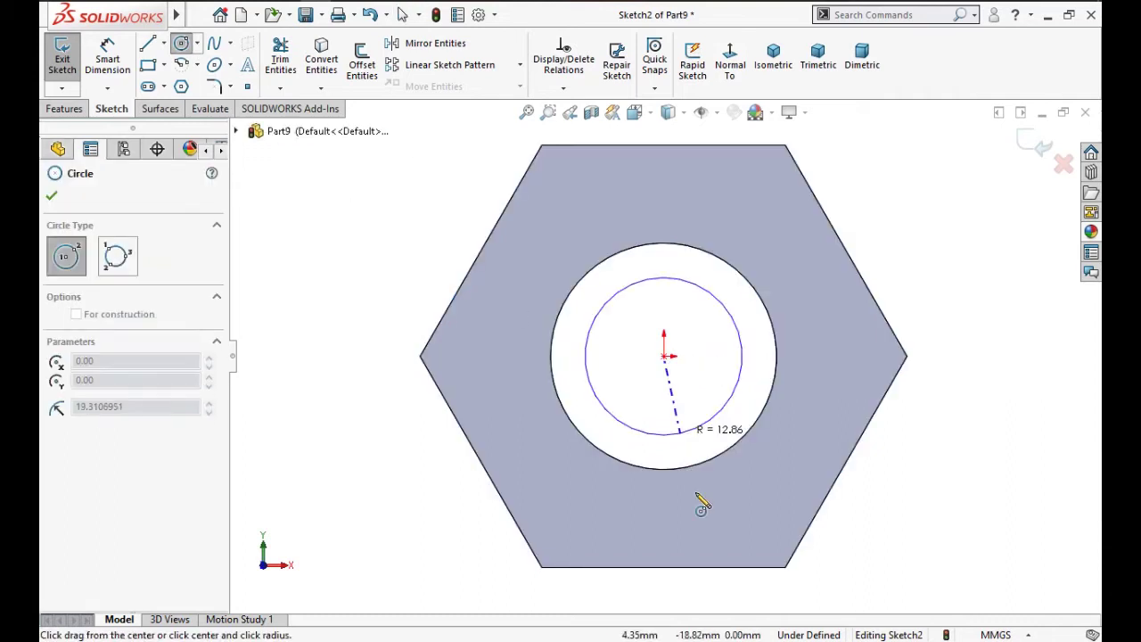
{"action": "left_click", "coordinate": [678, 575]}
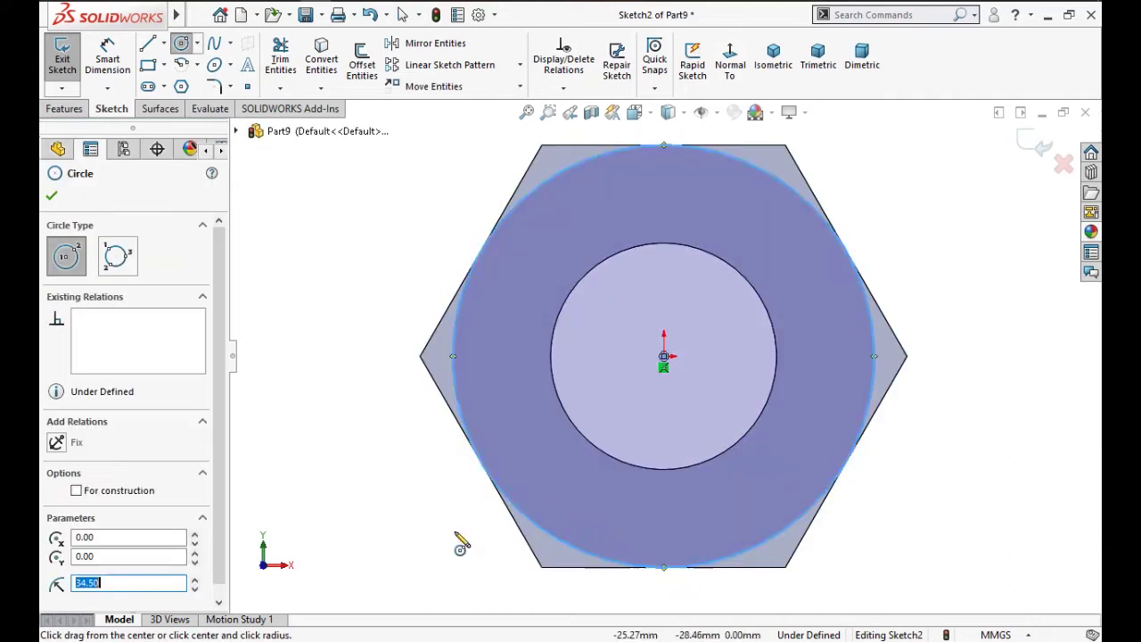
{"action": "key", "text": "d"}
{"action": "left_click", "coordinate": [1037, 141]}
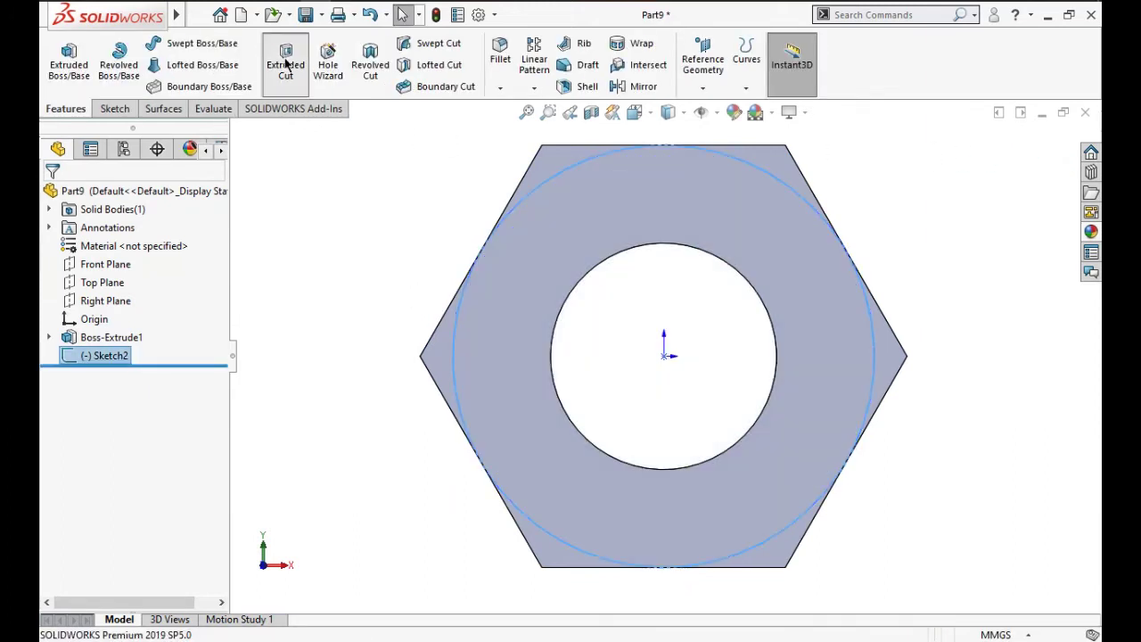
{"action": "left_click", "coordinate": [285, 58]}
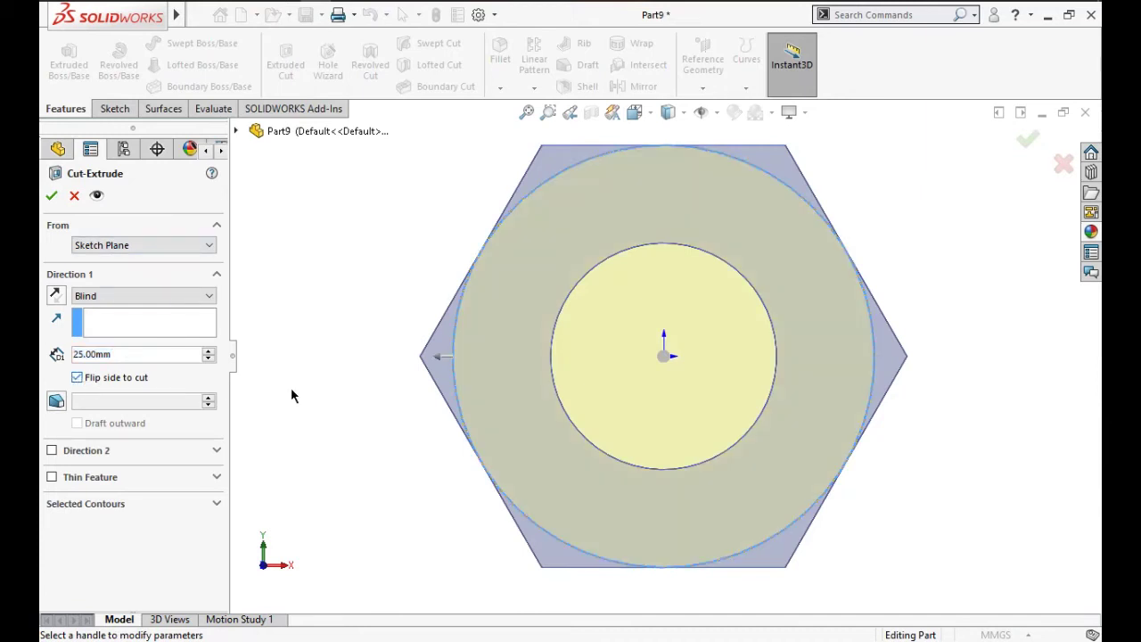
{"action": "middle_click_drag", "start_coordinate": [325, 416], "coordinate": [407, 433]}
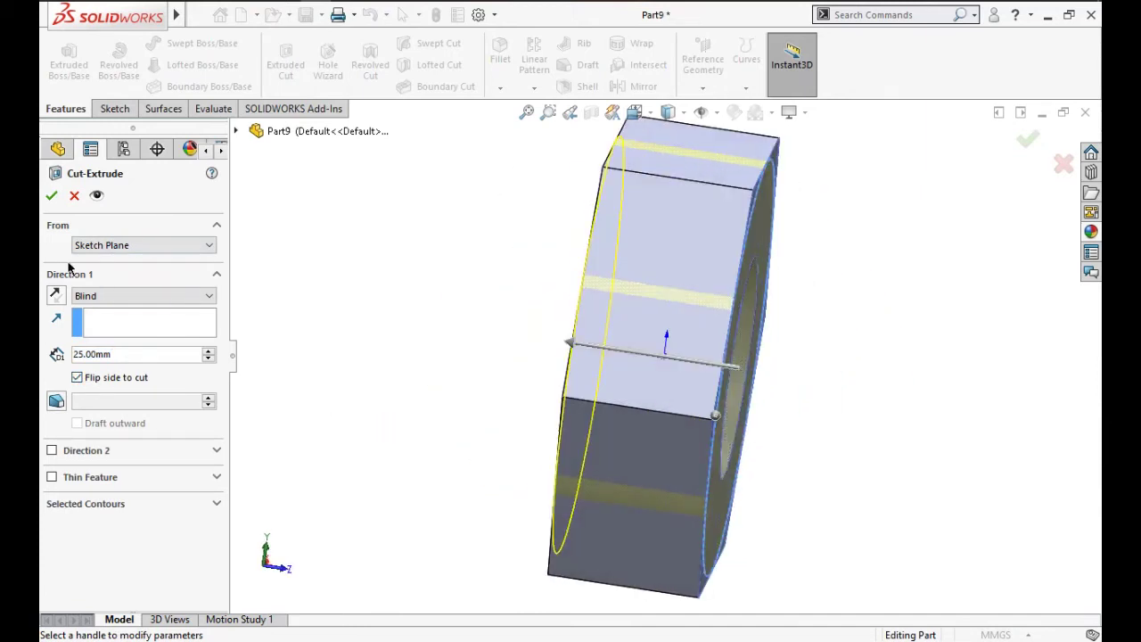
{"action": "left_click", "coordinate": [113, 299]}
{"action": "left_click", "coordinate": [126, 331]}
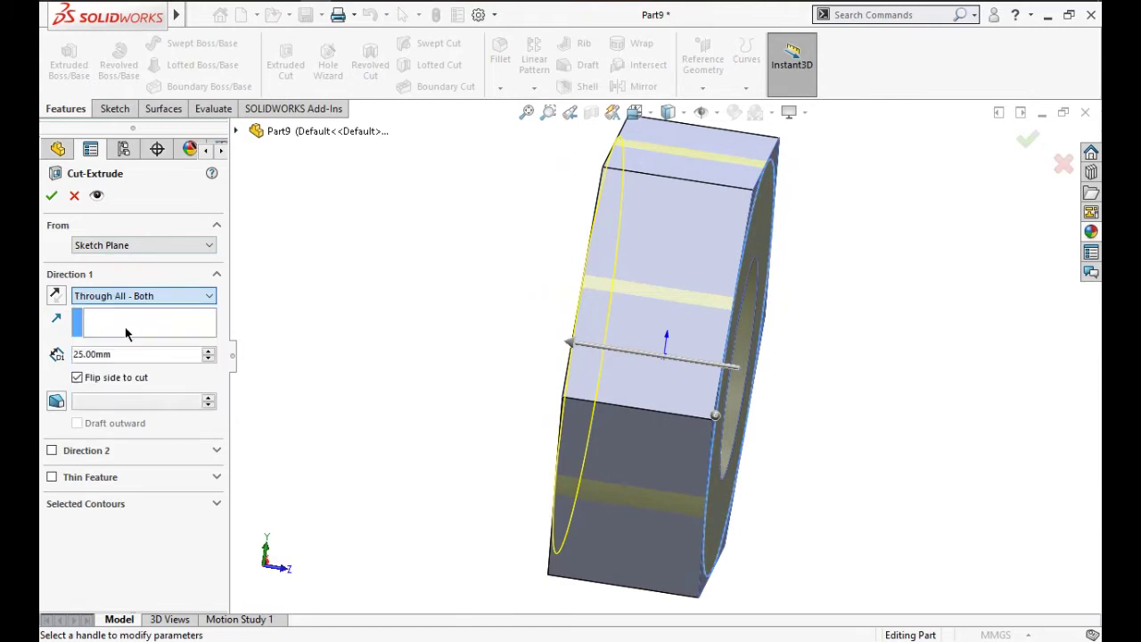
{"action": "left_click", "coordinate": [52, 197]}
{"action": "middle_click_drag", "start_coordinate": [497, 419], "coordinate": [423, 372]}
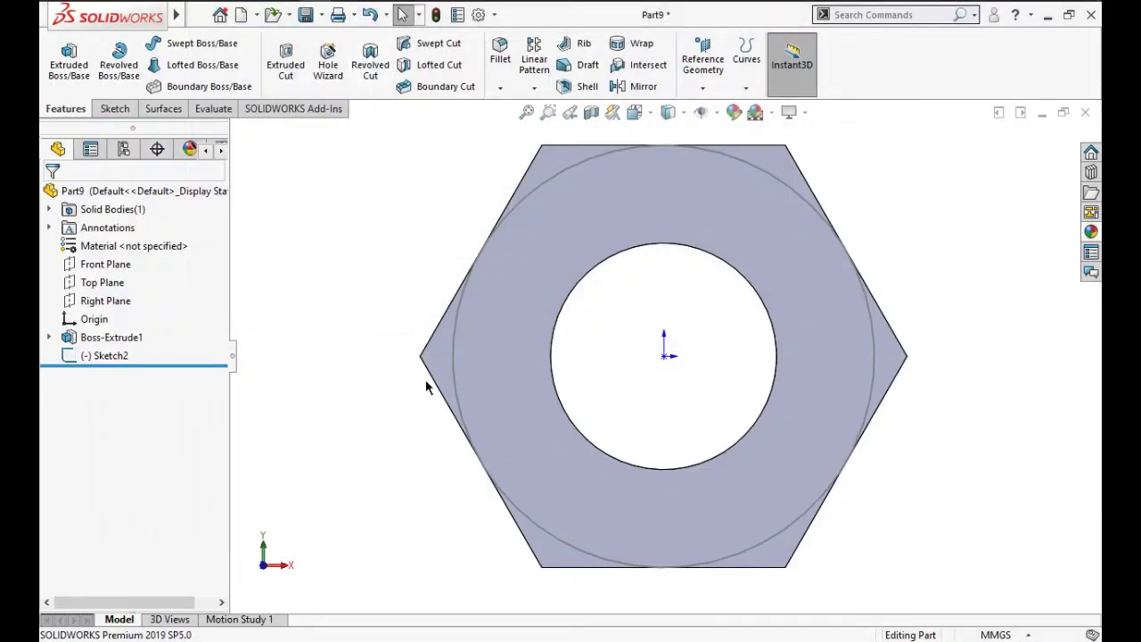
Delete the leftover circle sketch Sketch2, confirming the deletion.
{"action": "middle_click_drag", "start_coordinate": [426, 379], "coordinate": [620, 268]}
{"action": "scroll", "coordinate": [619, 268], "scroll_direction": "down", "scroll_amount": 2}
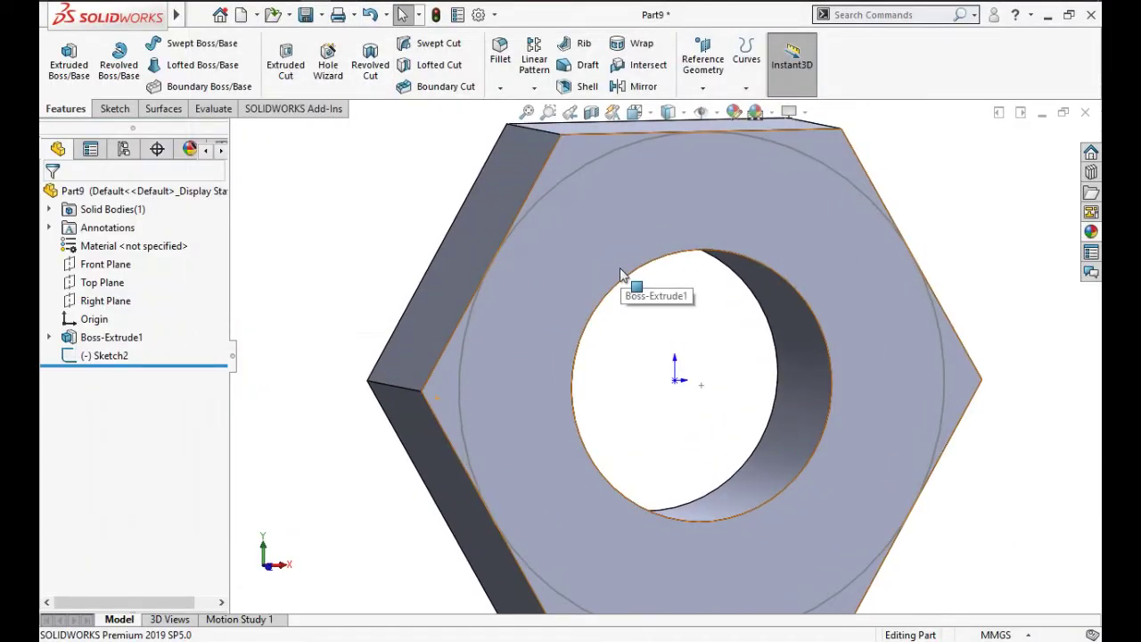
{"action": "scroll", "coordinate": [610, 312], "scroll_direction": "up", "scroll_amount": 1}
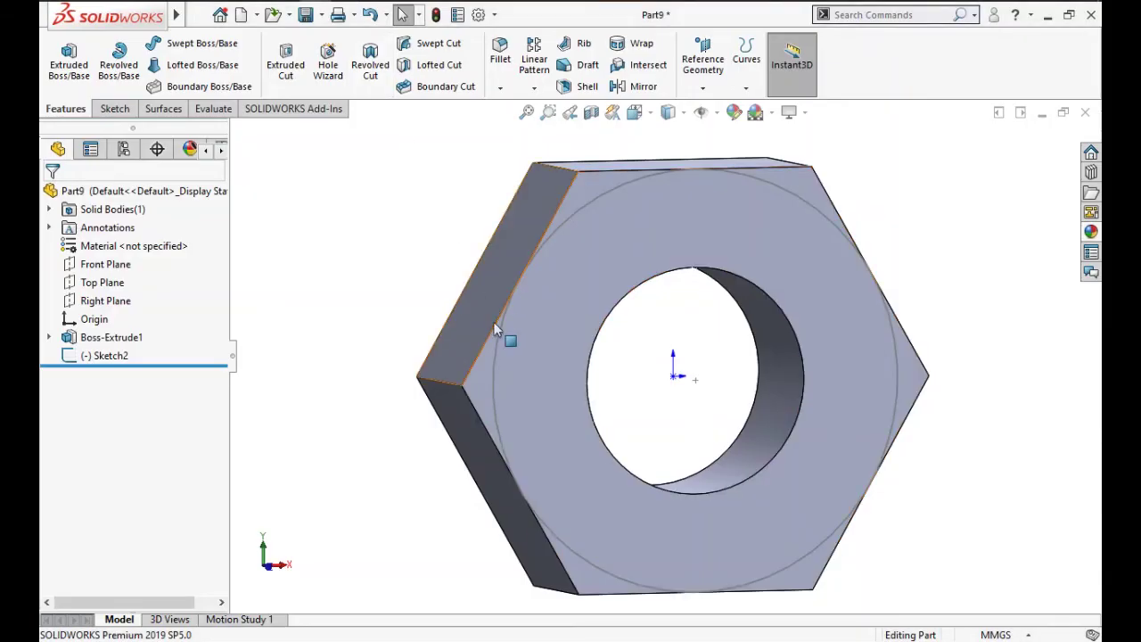
{"action": "left_click", "coordinate": [492, 370]}
{"action": "key", "text": "Delete"}
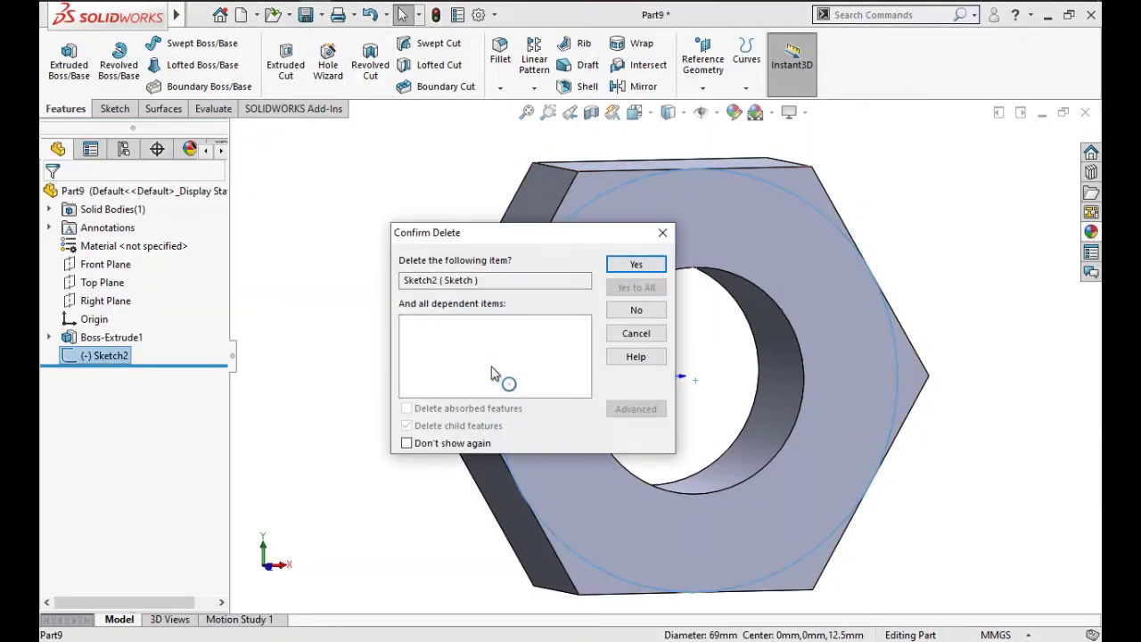
{"action": "left_click", "coordinate": [626, 267]}
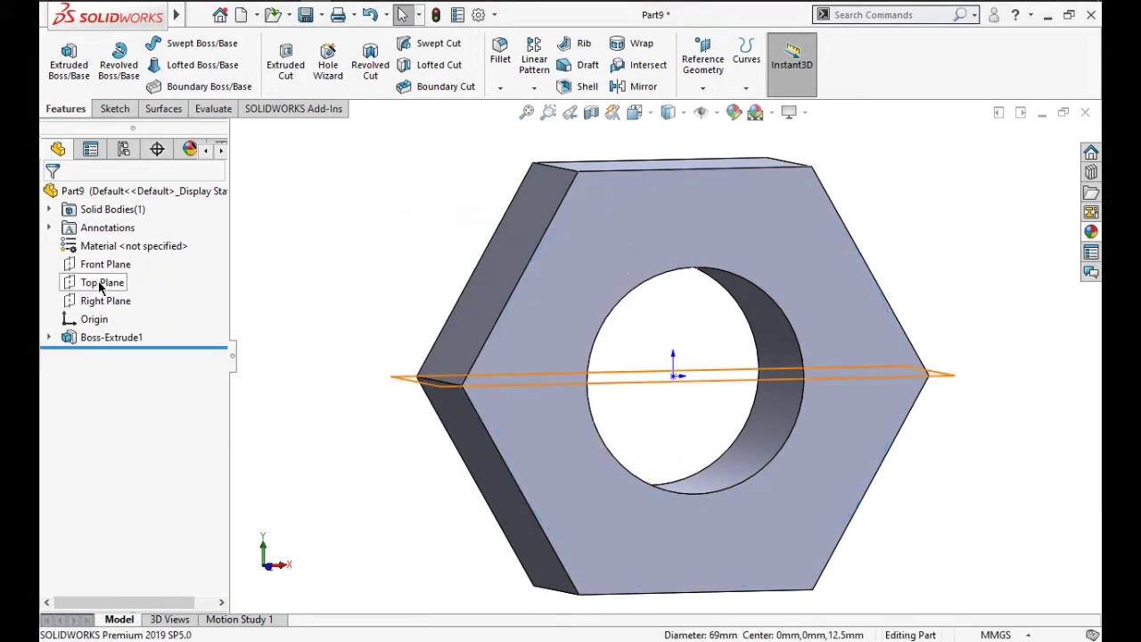
On the Top Plane, draw a vertical centreline through the origin and delete the stray segment.
{"action": "left_click", "coordinate": [103, 282]}
{"action": "left_click", "coordinate": [113, 256]}
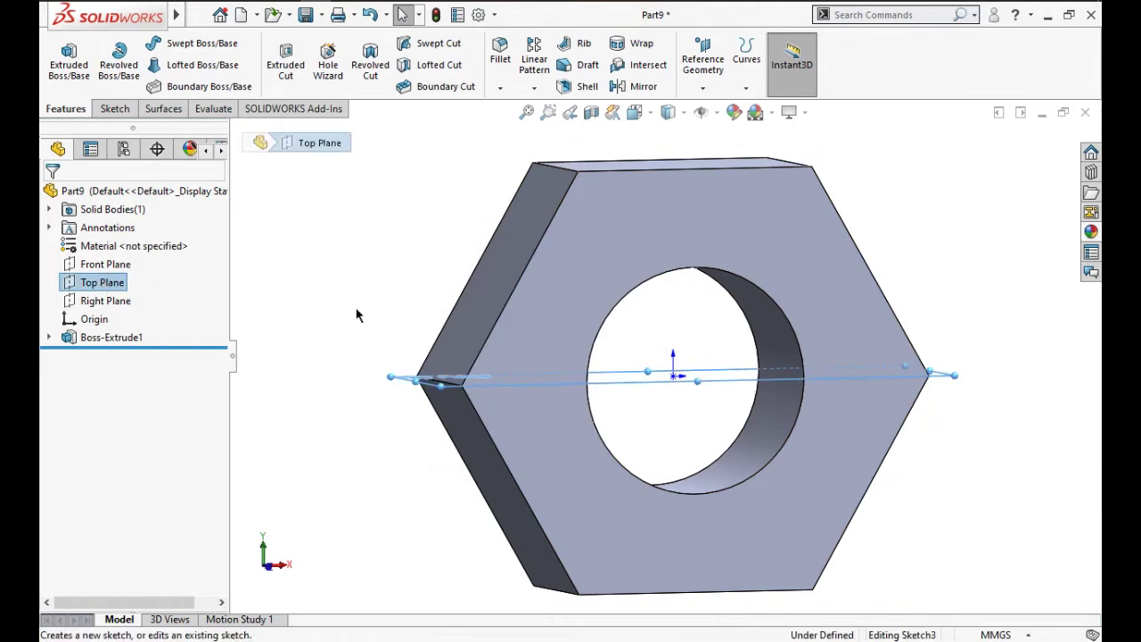
{"action": "left_click", "coordinate": [744, 61]}
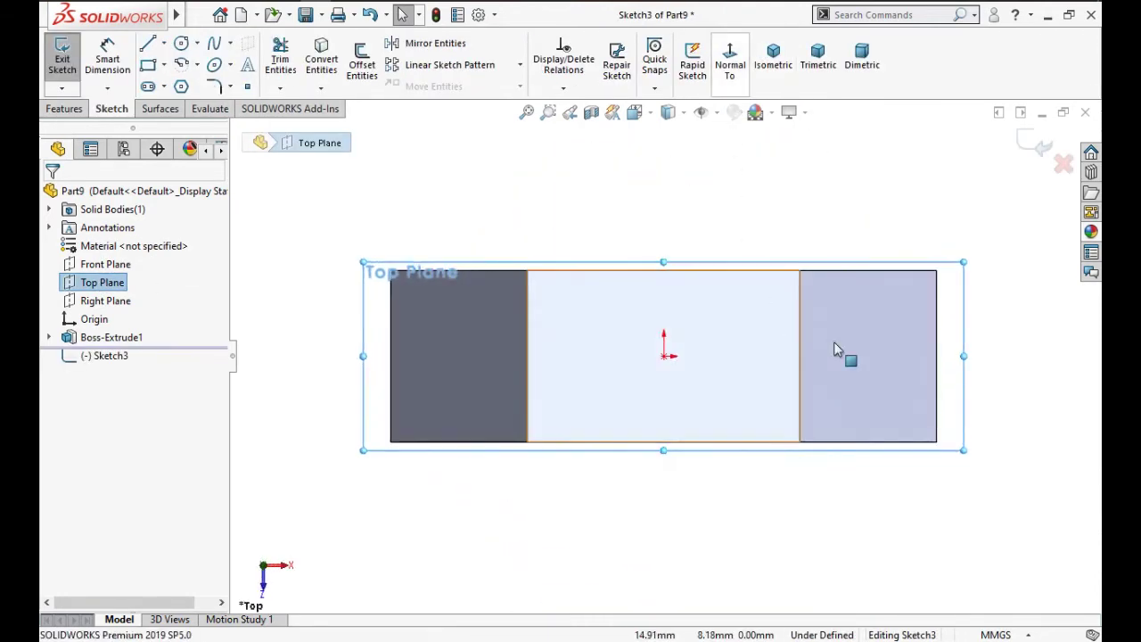
{"action": "left_click", "coordinate": [163, 43]}
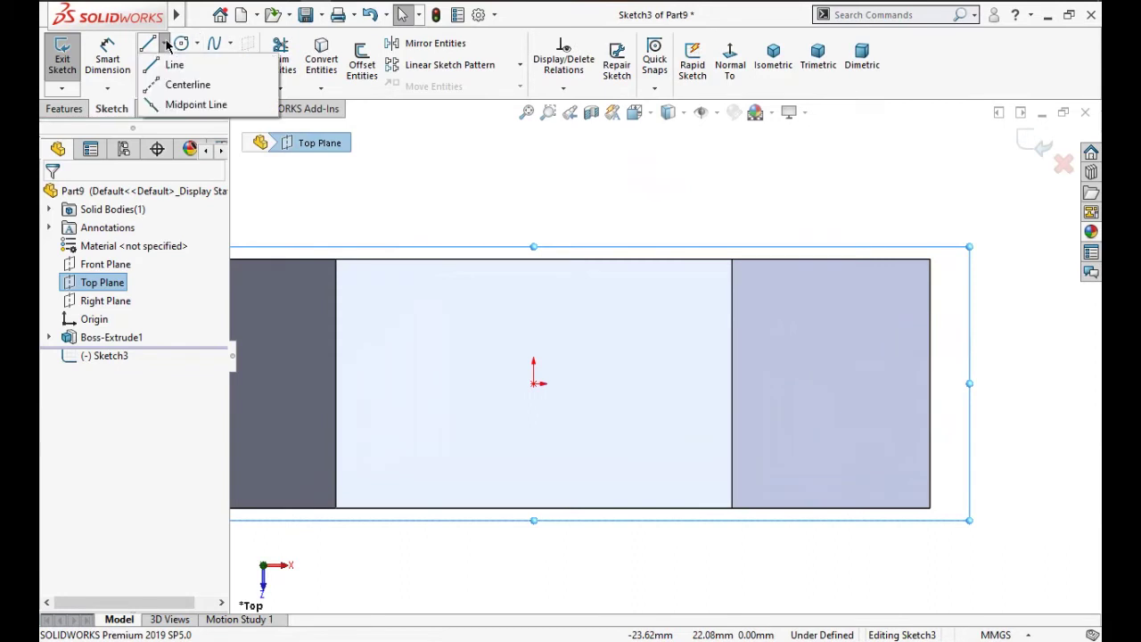
{"action": "left_click", "coordinate": [188, 84]}
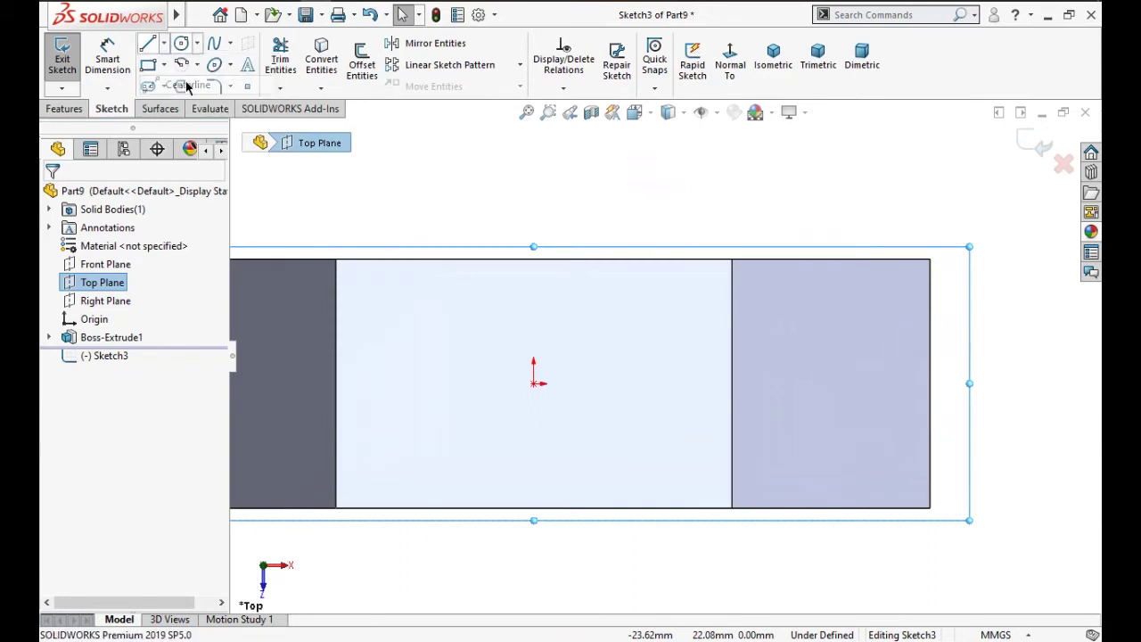
{"action": "left_click", "coordinate": [534, 167]}
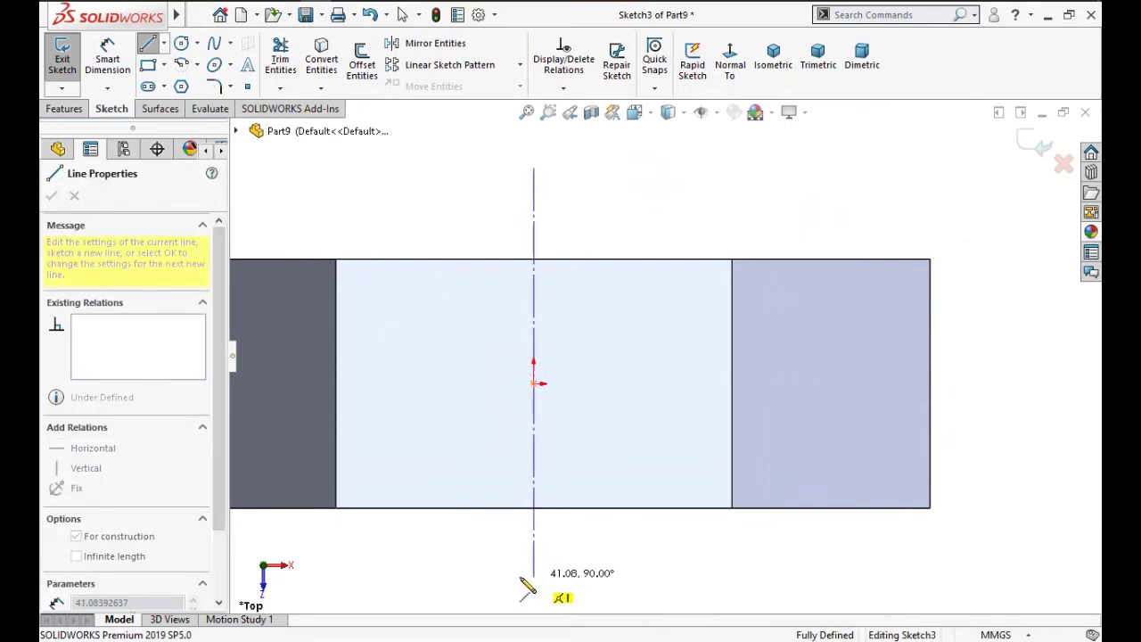
{"action": "left_click", "coordinate": [534, 577]}
{"action": "left_click", "coordinate": [461, 571]}
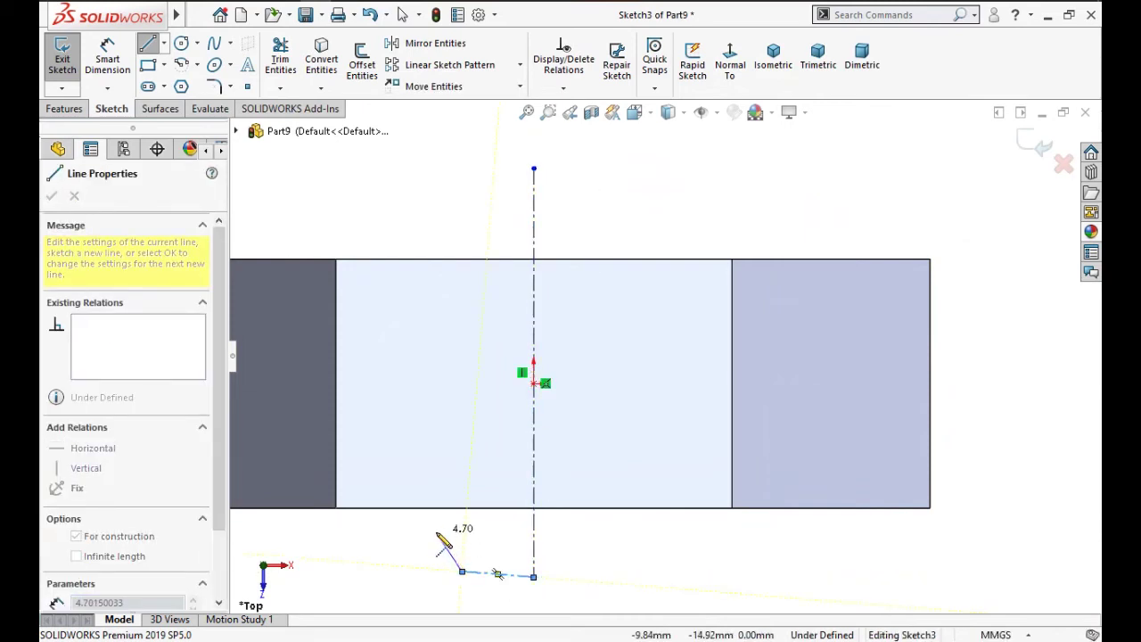
{"action": "key", "text": "Escape"}
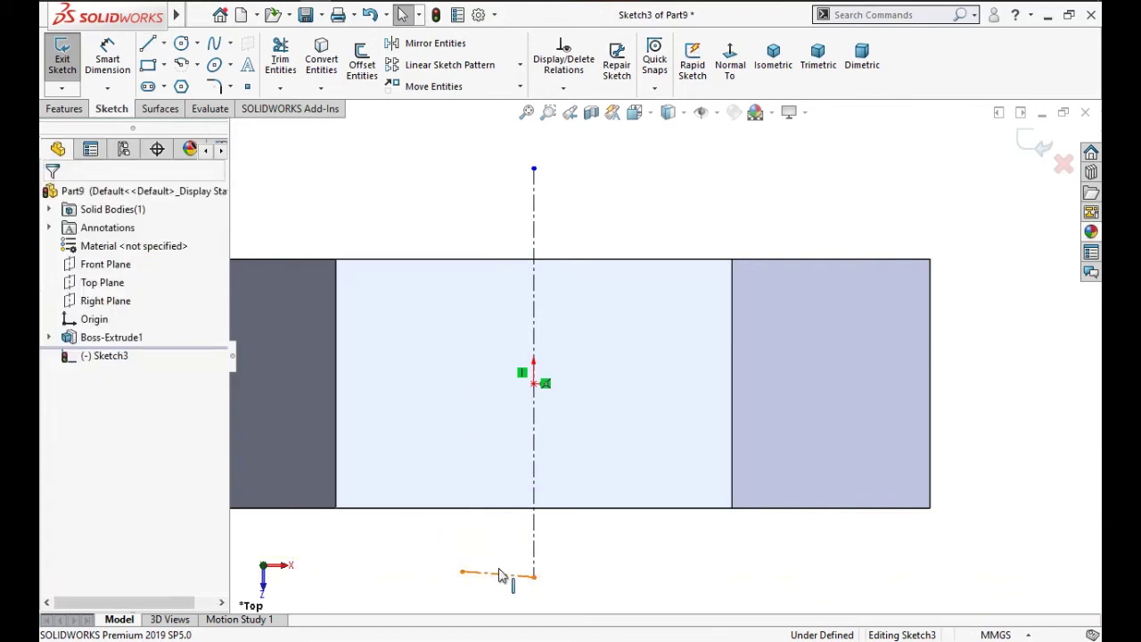
{"action": "left_click", "coordinate": [499, 575]}
{"action": "key", "text": "Delete"}
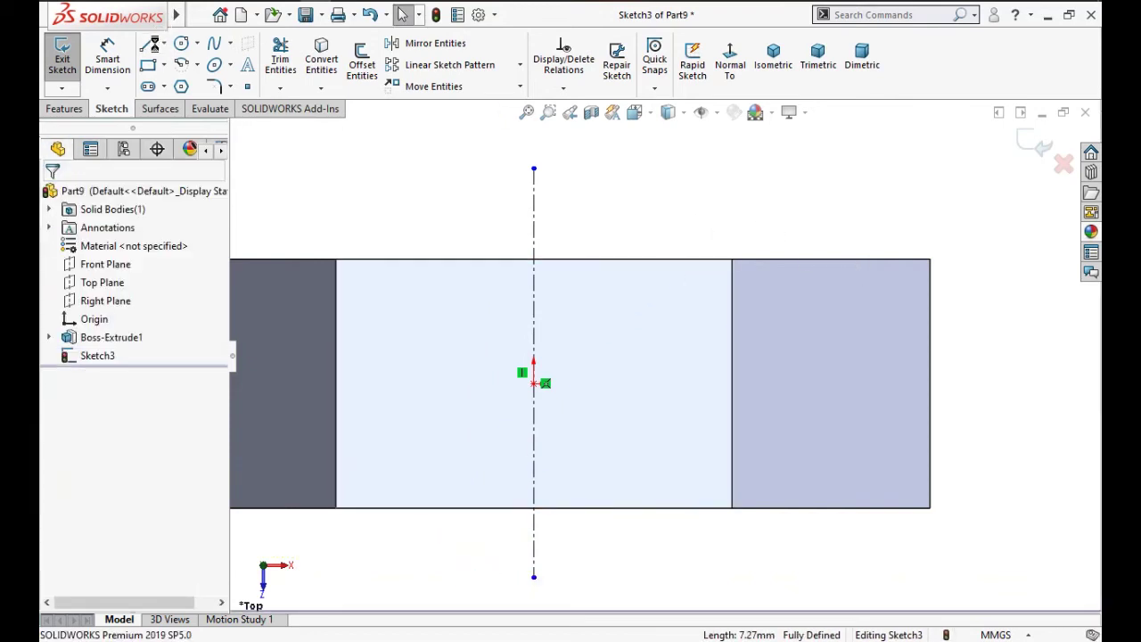
Draw a horizontal segment and diagonal line across the nut's top-right corner.
{"action": "scroll", "coordinate": [891, 258], "scroll_direction": "down", "scroll_amount": 1}
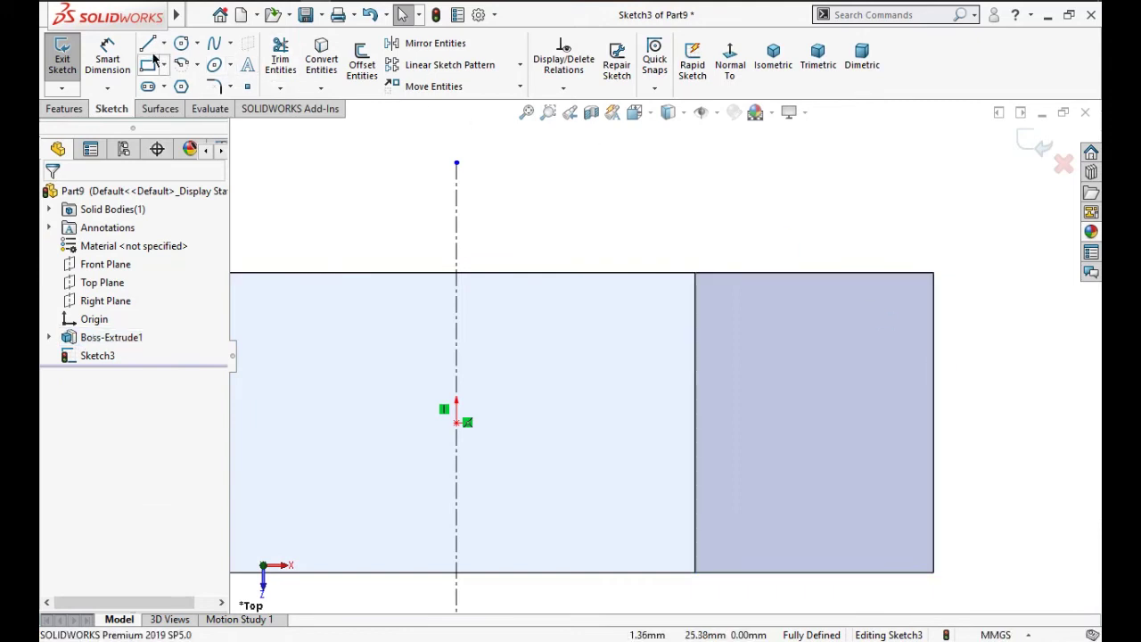
{"action": "left_click", "coordinate": [863, 272]}
{"action": "left_click", "coordinate": [934, 271]}
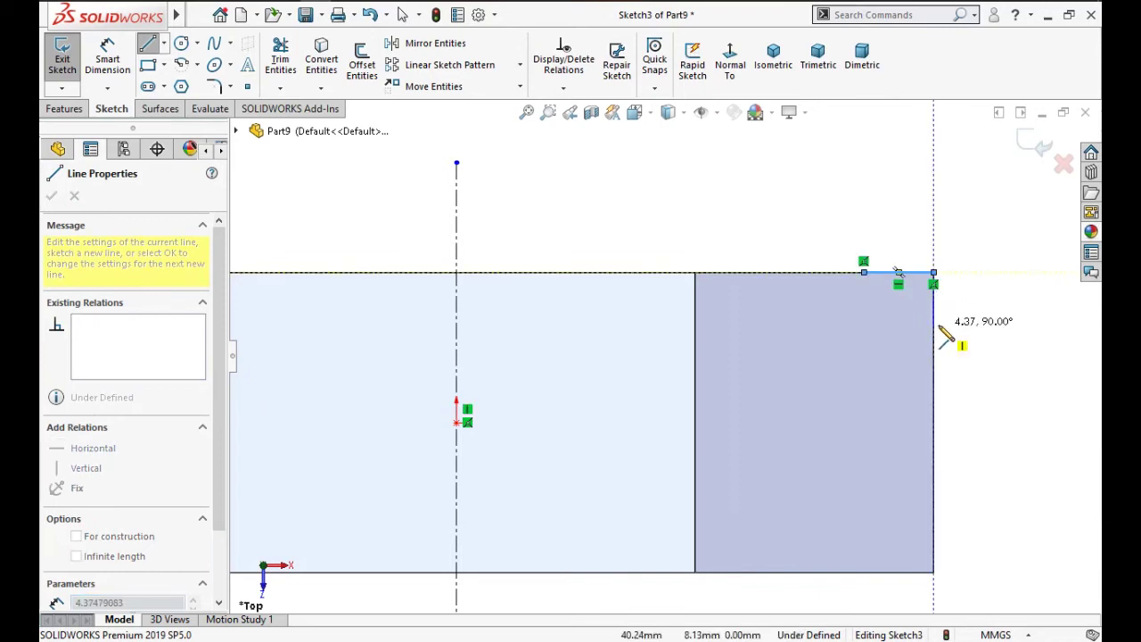
{"action": "left_click", "coordinate": [863, 272]}
{"action": "double_click", "coordinate": [934, 323]}
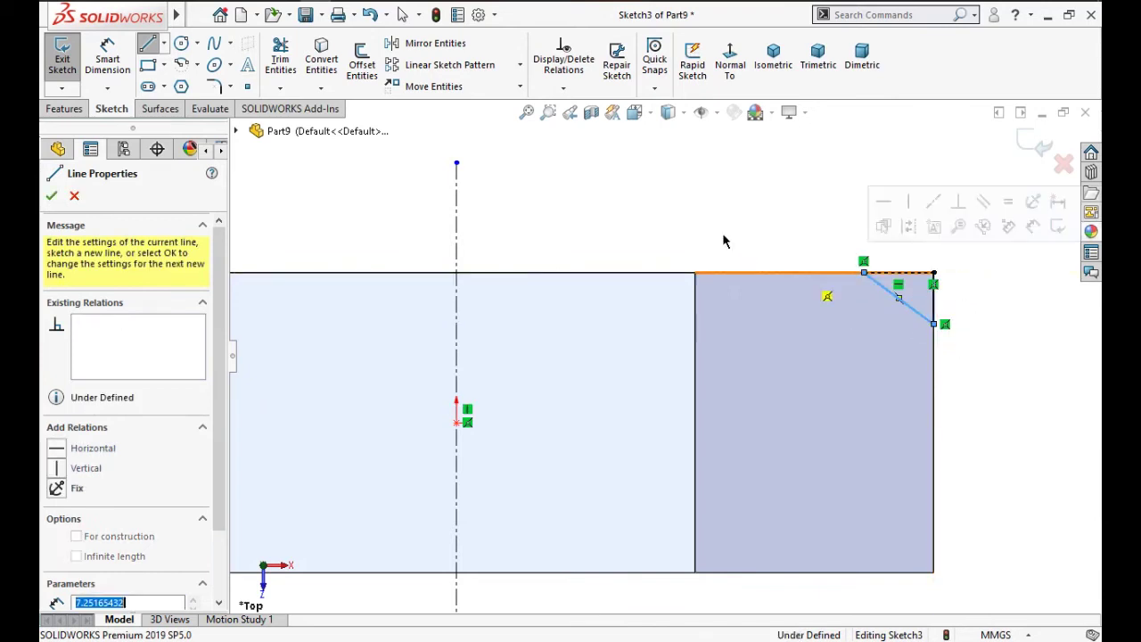
{"action": "key", "text": "Escape"}
{"action": "key", "text": "d"}
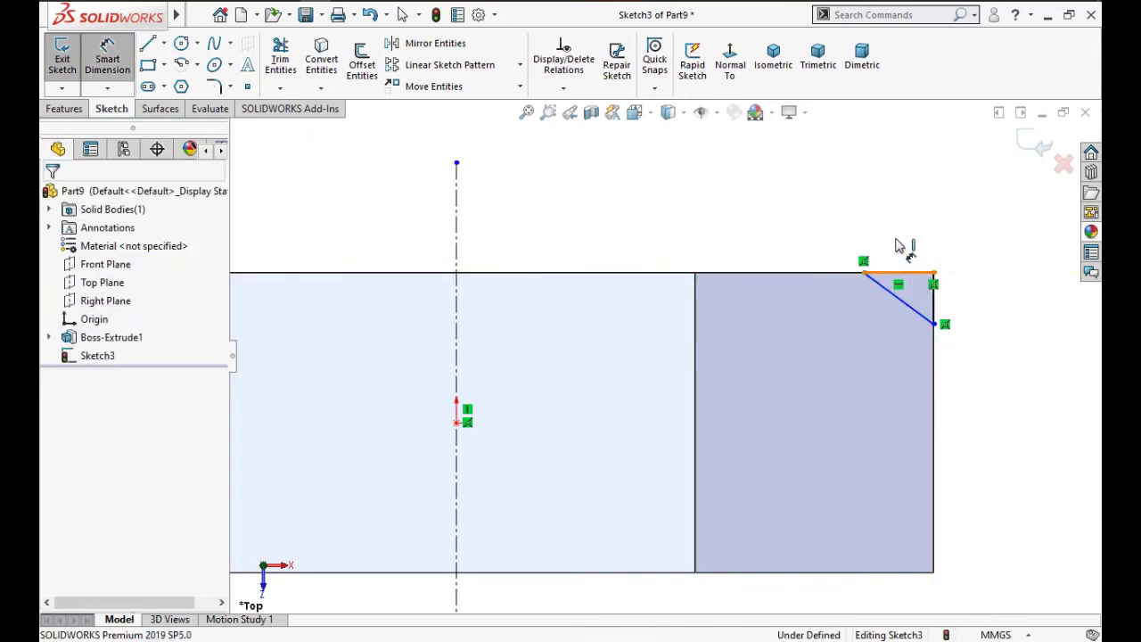
{"action": "left_click", "coordinate": [899, 245]}
Place the corner triangle's 6.00 mm horizontal leg dimension.
{"action": "left_click", "coordinate": [899, 232]}
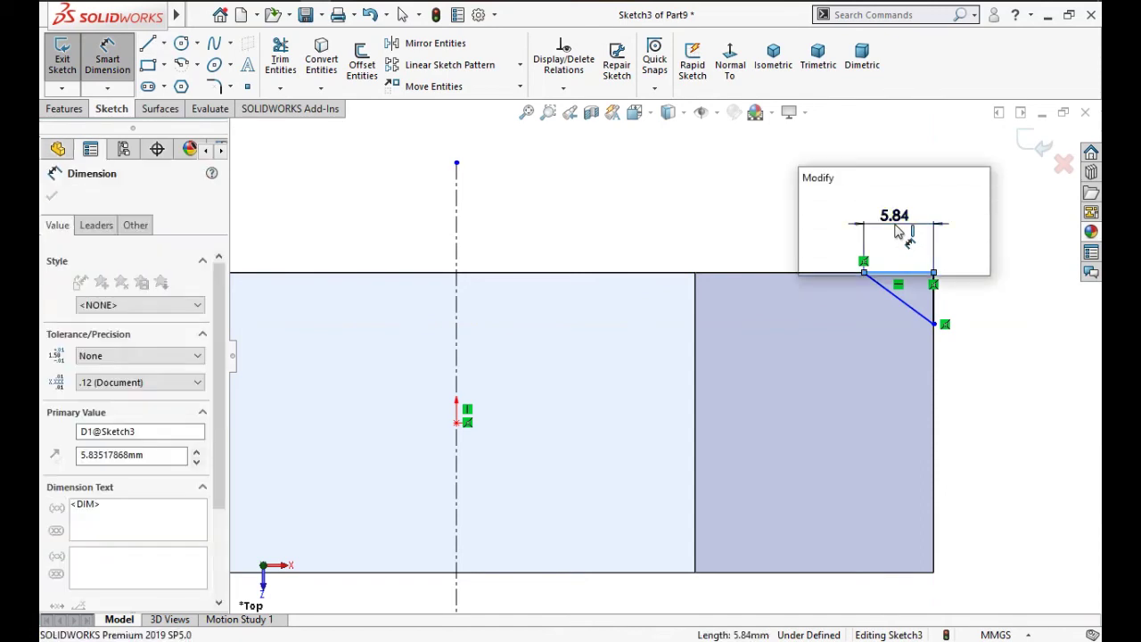
{"action": "type", "text": "6"}
{"action": "key", "text": "Return"}
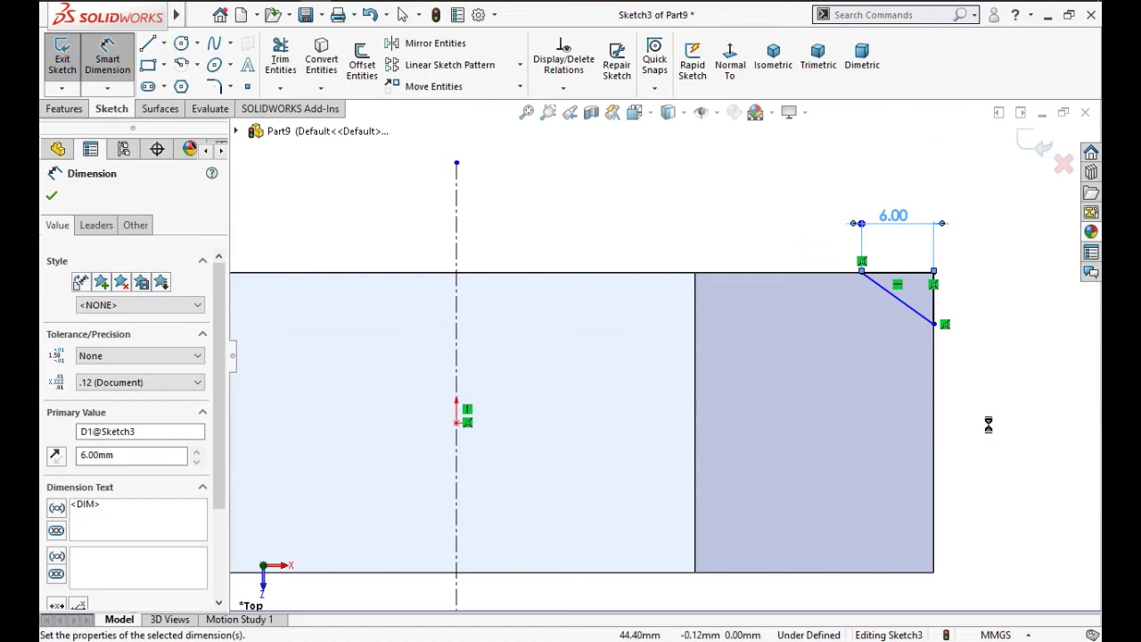
{"action": "right_click", "coordinate": [949, 351]}
{"action": "key", "text": "Escape"}
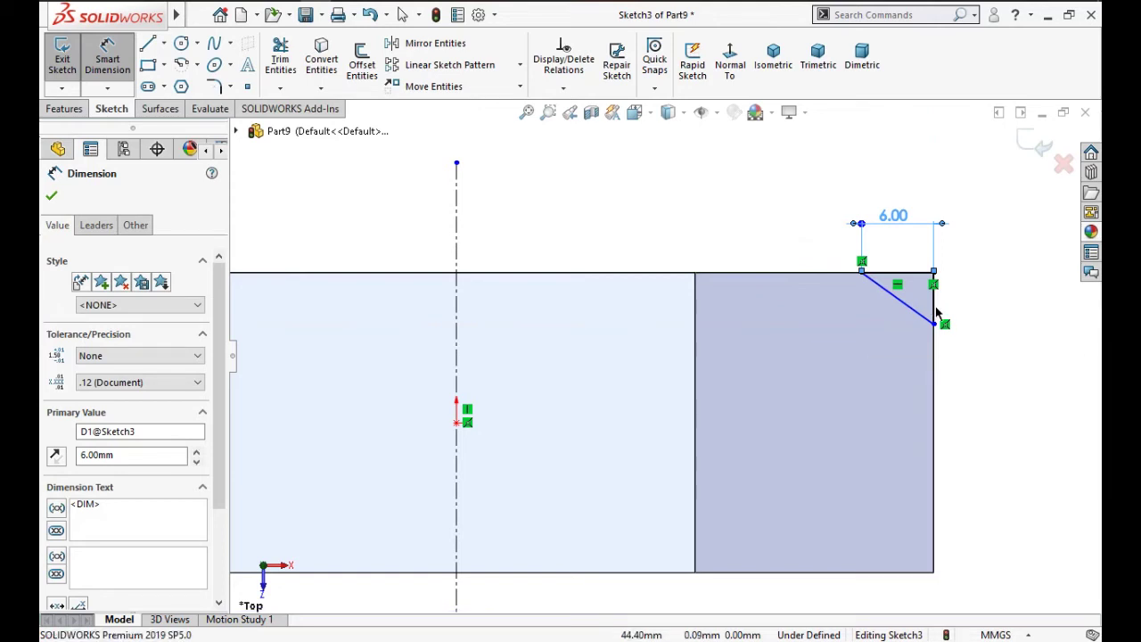
Dimension the triangle's vertical leg to 5 mm and exit the sketch.
{"action": "left_click", "coordinate": [934, 298]}
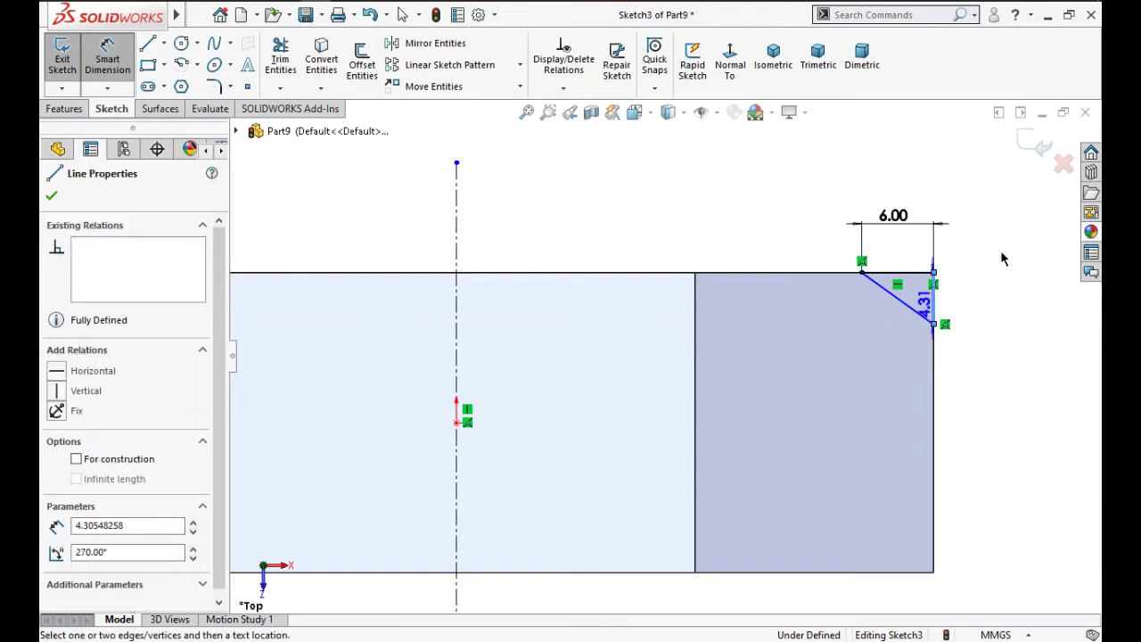
{"action": "left_click", "coordinate": [972, 307]}
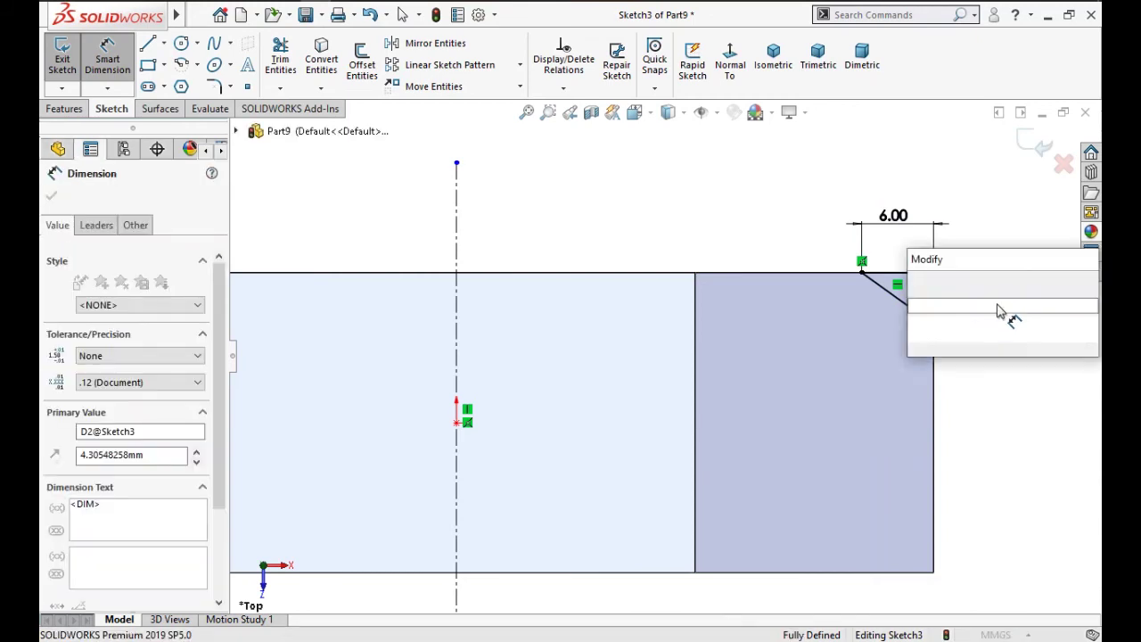
{"action": "type", "text": "6"}
{"action": "key", "text": "Return"}
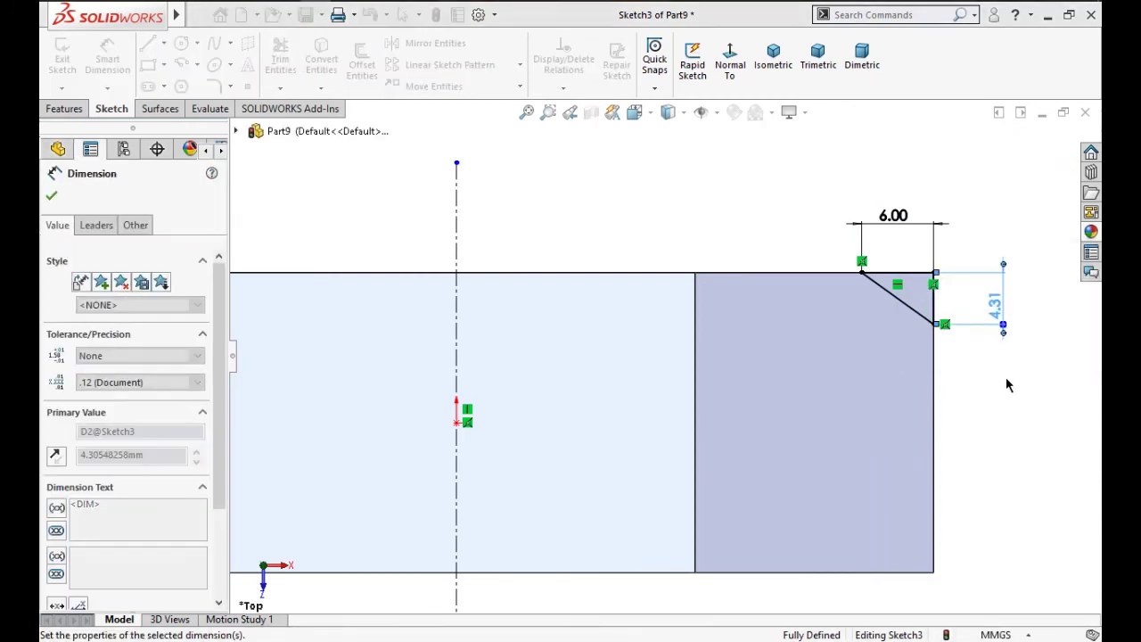
{"action": "key", "text": "Escape"}
{"action": "left_click", "coordinate": [995, 317]}
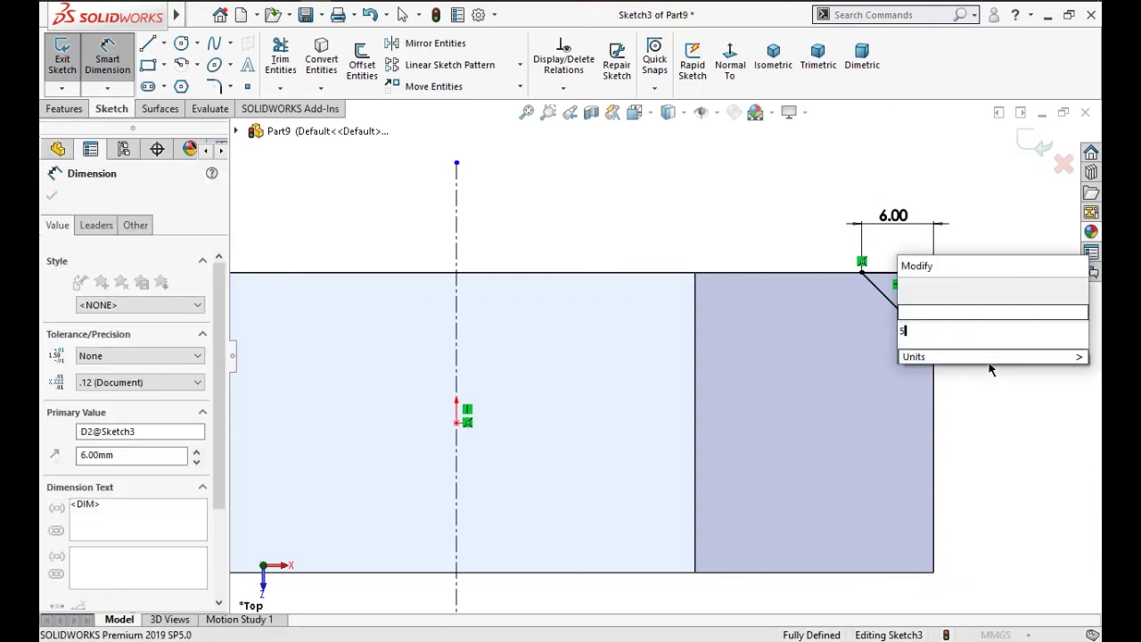
{"action": "type", "text": "5"}
{"action": "key", "text": "Return"}
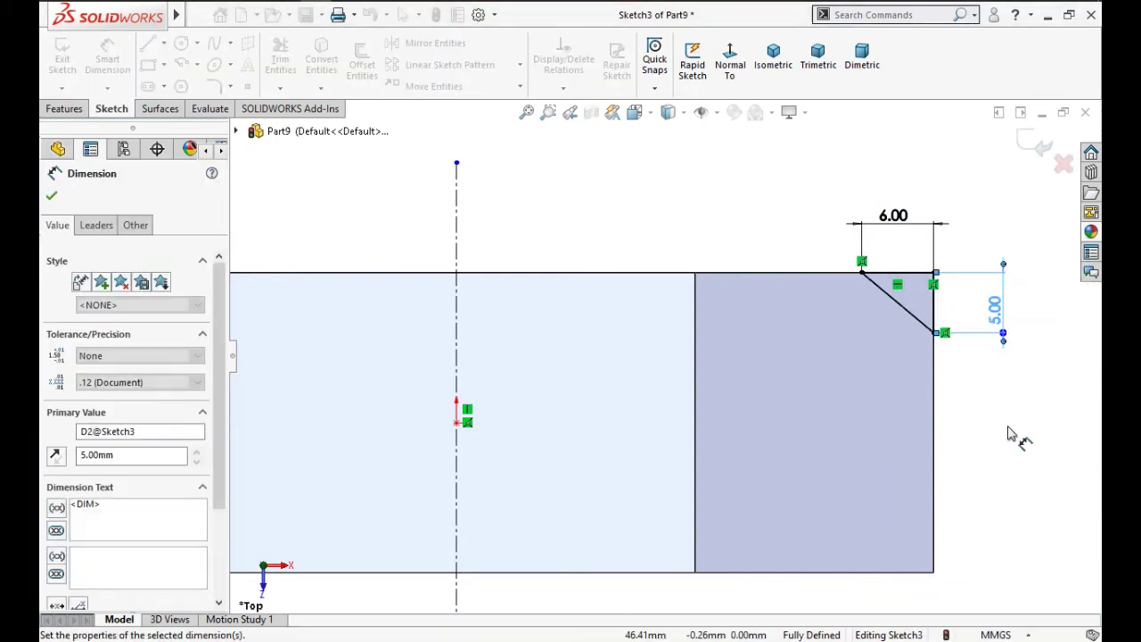
{"action": "left_click", "coordinate": [1034, 141]}
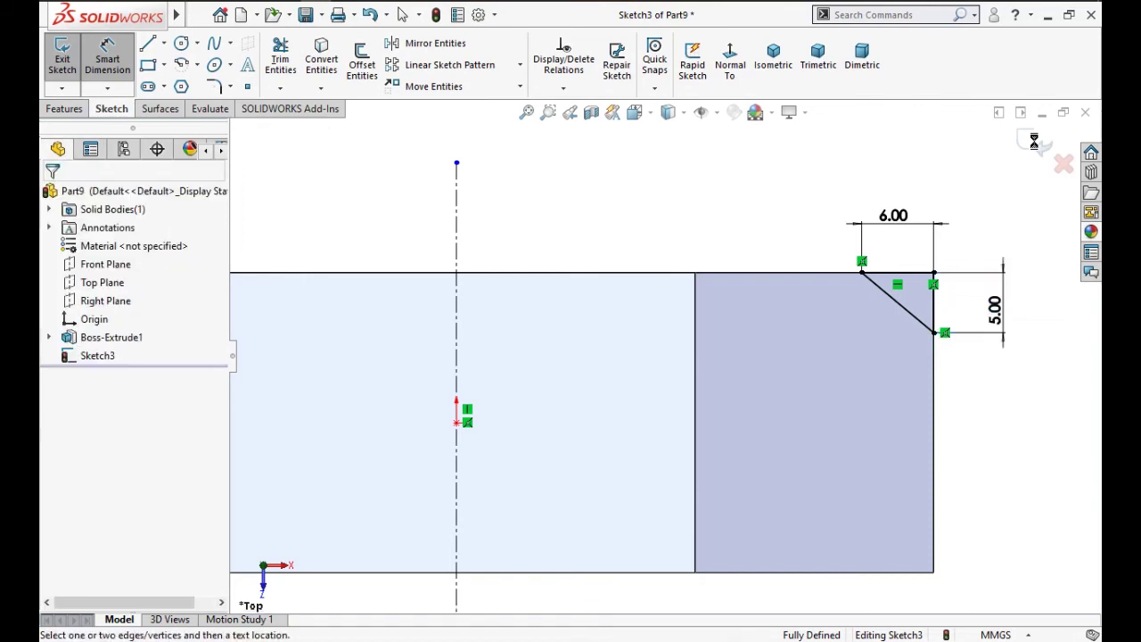
{"action": "left_click", "coordinate": [1034, 141]}
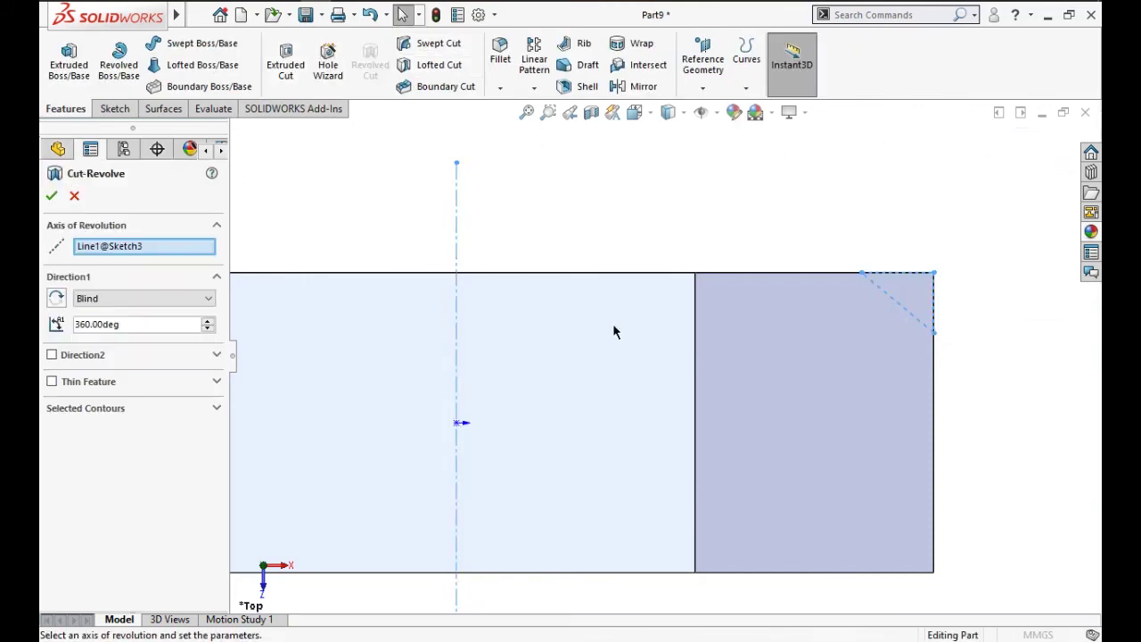
Accept the 360° blind revolved cut about Line1, creating Cut-Revolve1 on the nut's top outer edge.
{"action": "key", "text": "Return"}
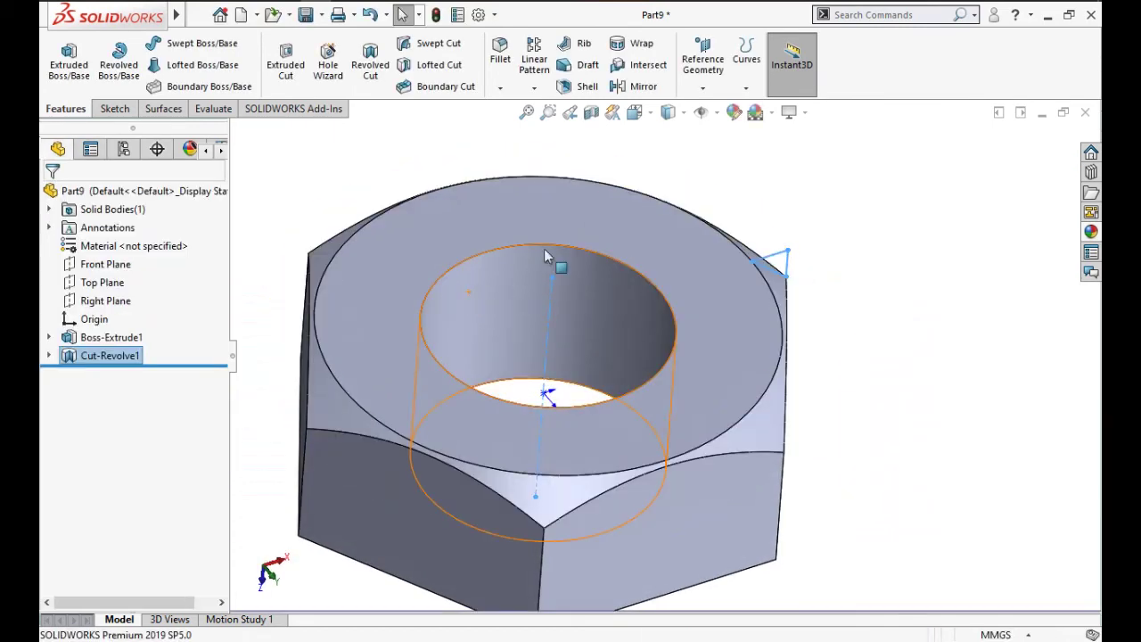
{"action": "mouse_move", "coordinate": [547, 256]}
{"action": "middle_mouse_down"}
{"action": "mouse_move", "coordinate": [613, 237]}
{"action": "mouse_move", "coordinate": [861, 280]}
{"action": "middle_mouse_up"}
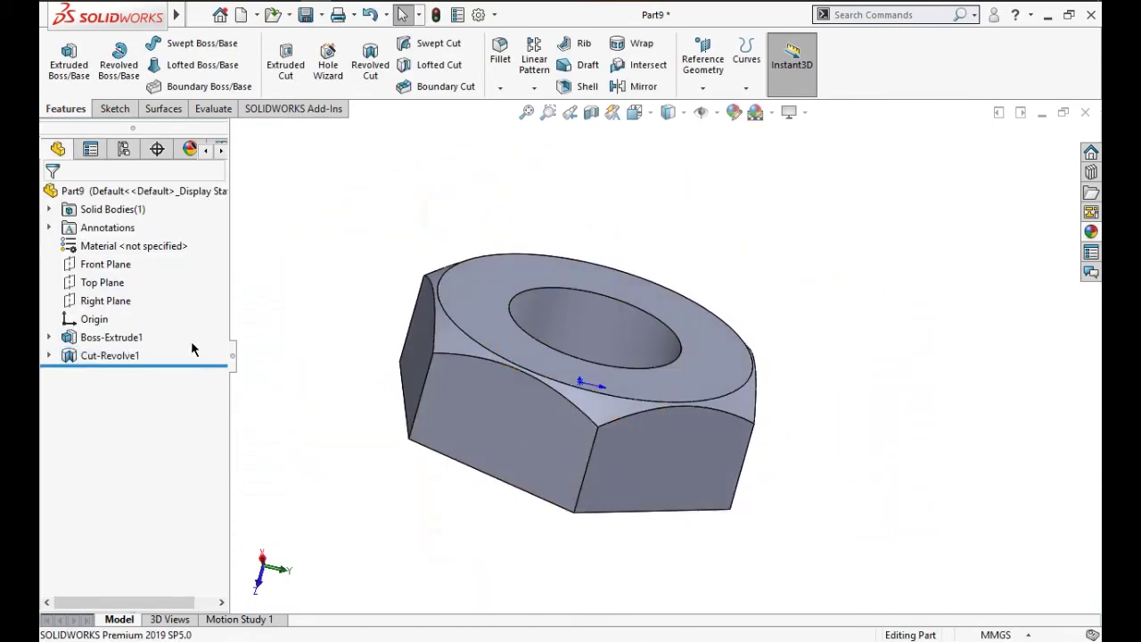
{"action": "left_click", "coordinate": [98, 357]}
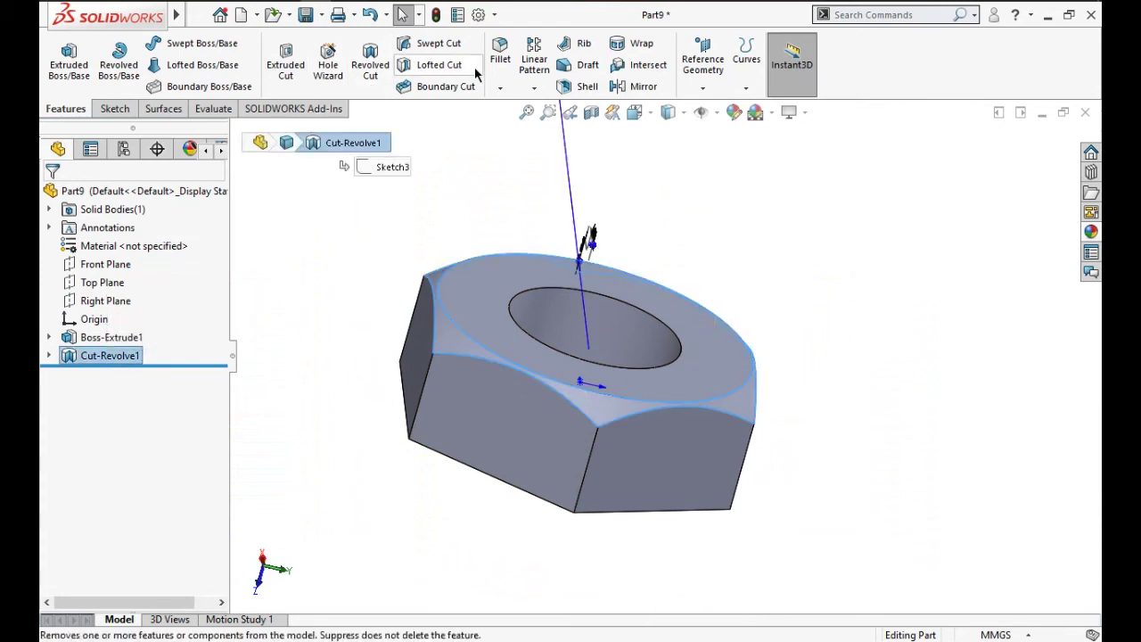
Mirror Cut-Revolve1 across the Front Plane, replacing the mistakenly chosen Right Plane.
{"action": "left_click", "coordinate": [631, 88]}
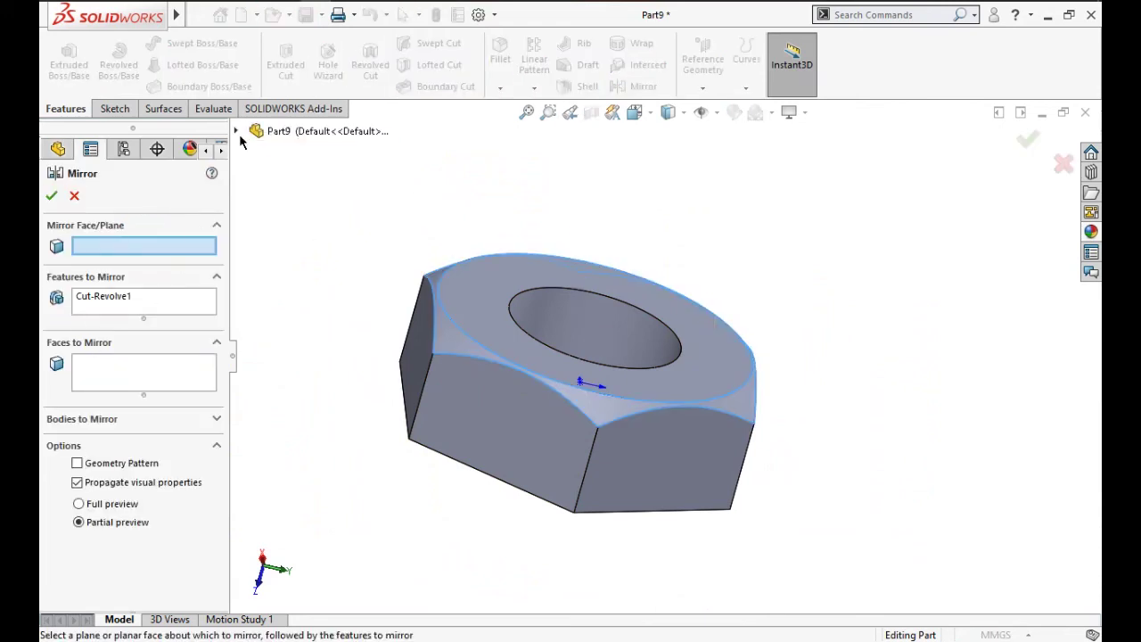
{"action": "left_click", "coordinate": [235, 131]}
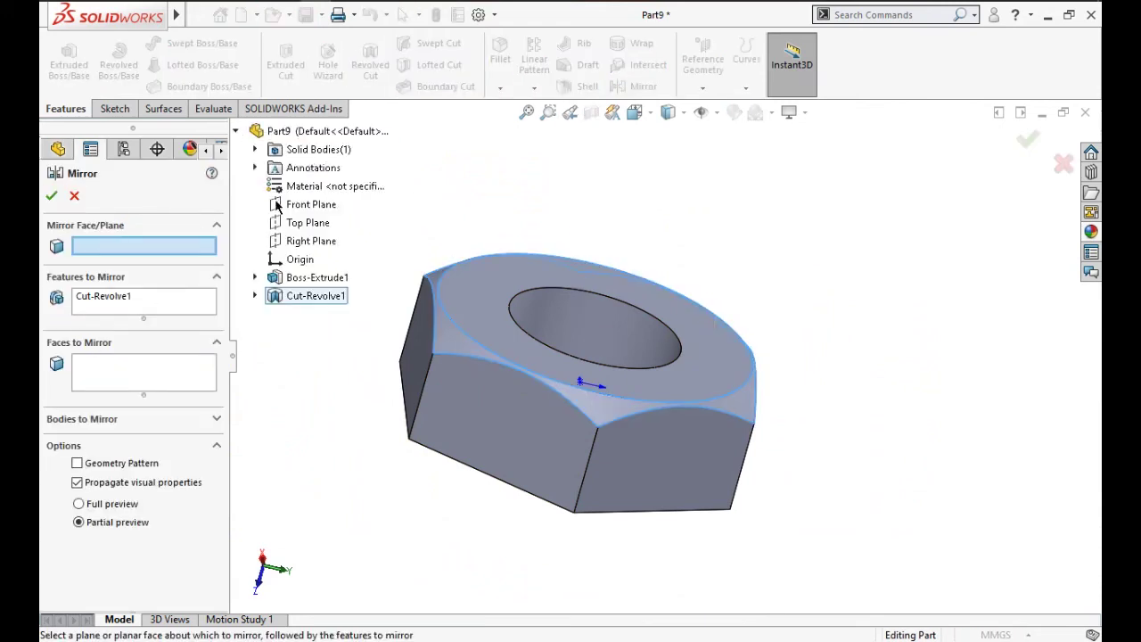
{"action": "left_click", "coordinate": [304, 246]}
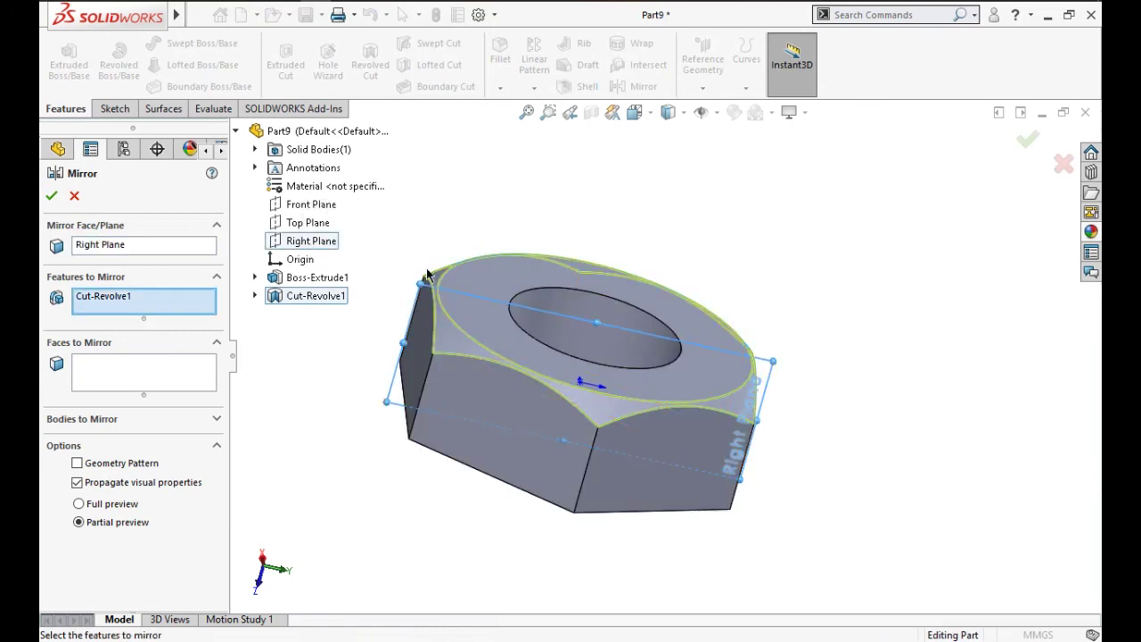
{"action": "middle_click_drag", "start_coordinate": [428, 275], "coordinate": [301, 244]}
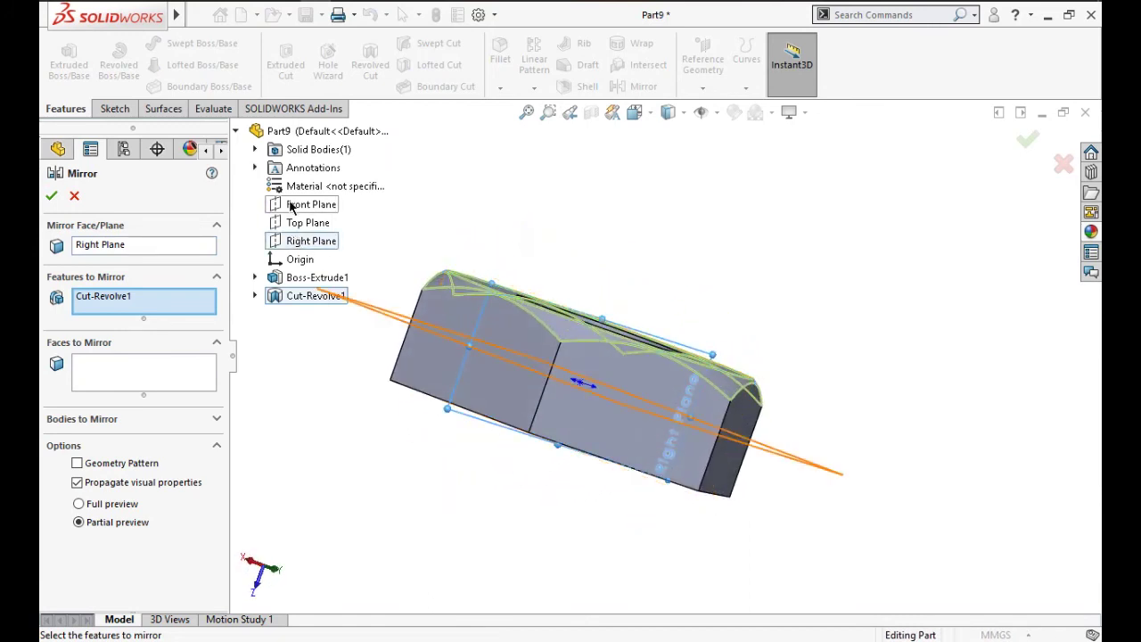
{"action": "left_click", "coordinate": [166, 247]}
{"action": "right_click", "coordinate": [166, 247]}
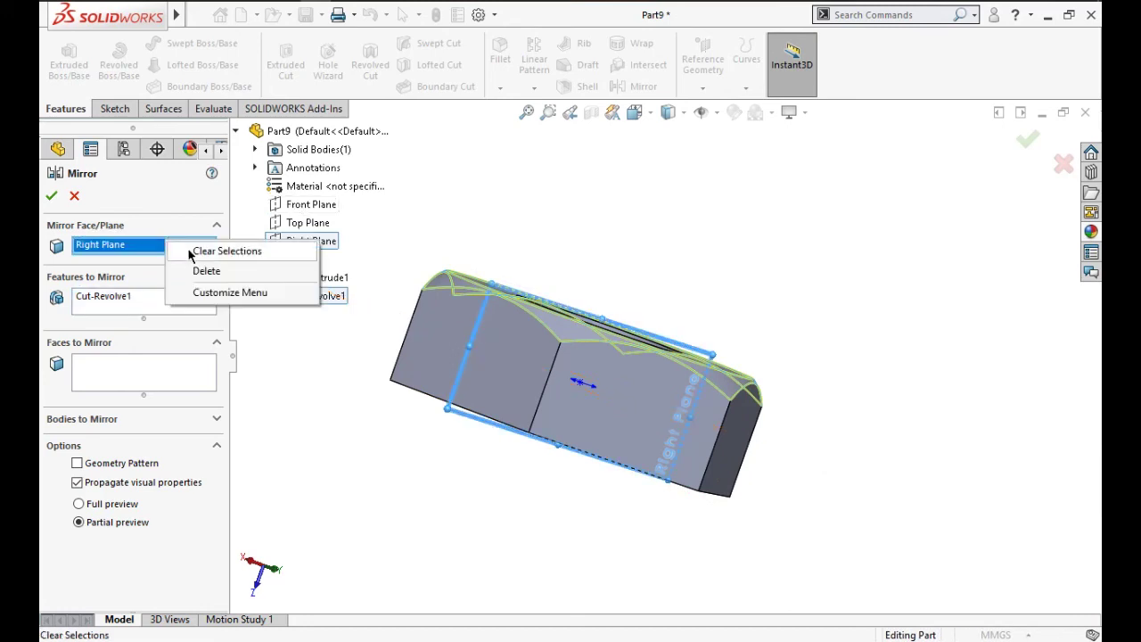
{"action": "left_click", "coordinate": [214, 250]}
{"action": "left_click", "coordinate": [266, 206]}
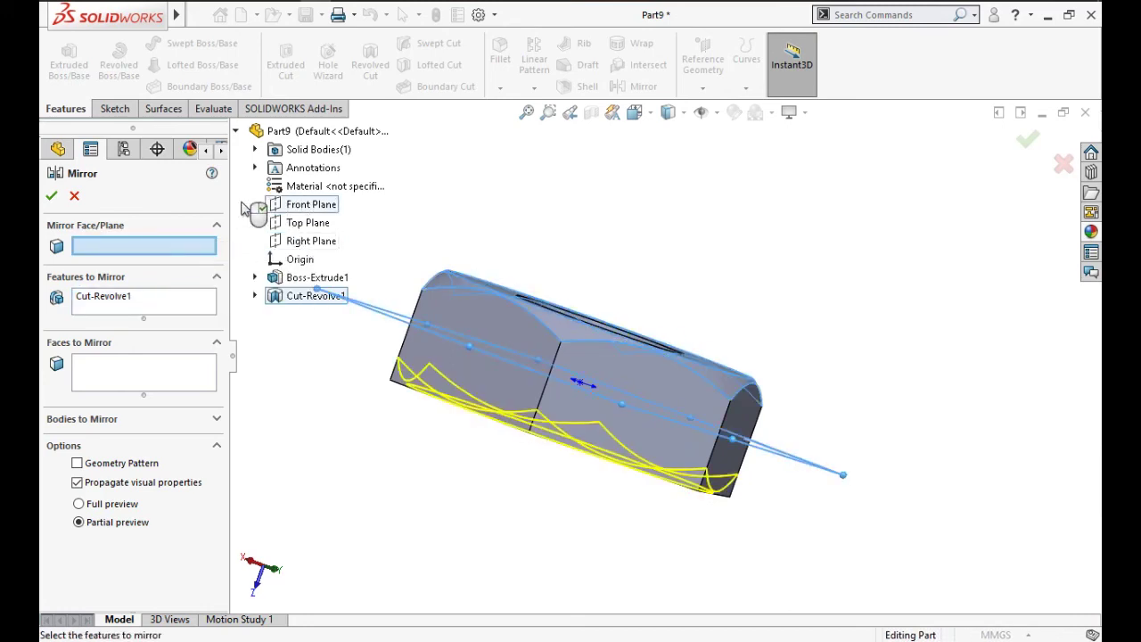
{"action": "left_click", "coordinate": [51, 197]}
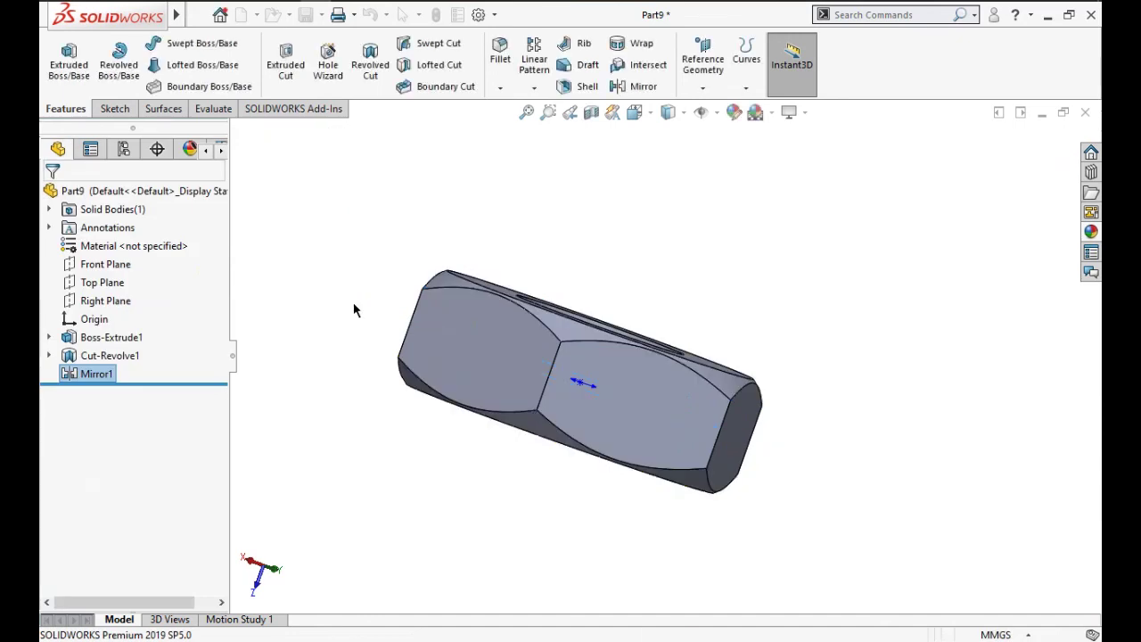
{"action": "mouse_move", "coordinate": [452, 219]}
{"action": "middle_mouse_down"}
{"action": "mouse_move", "coordinate": [482, 362]}
{"action": "mouse_move", "coordinate": [614, 525]}
{"action": "mouse_move", "coordinate": [625, 467]}
{"action": "mouse_move", "coordinate": [502, 457]}
{"action": "middle_mouse_up"}
{"action": "left_click", "coordinate": [108, 209]}
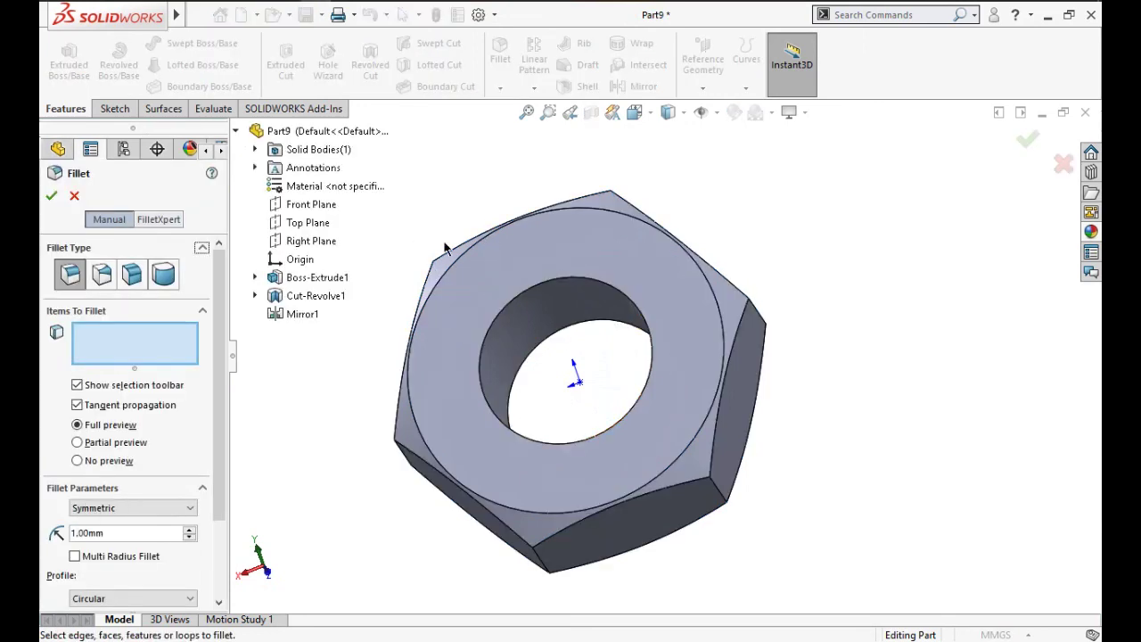
Create Fillet1 with a 5 mm radius on the top and bottom edges of the 37 mm hole.
{"action": "left_click", "coordinate": [484, 343]}
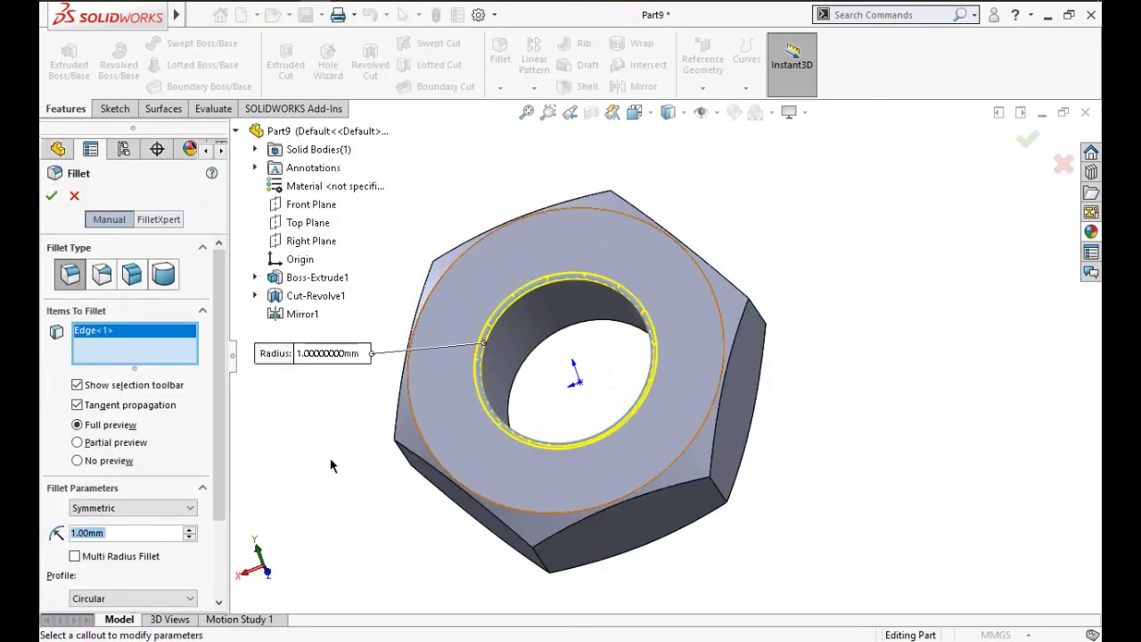
{"action": "type", "text": "5"}
{"action": "key", "text": "Return"}
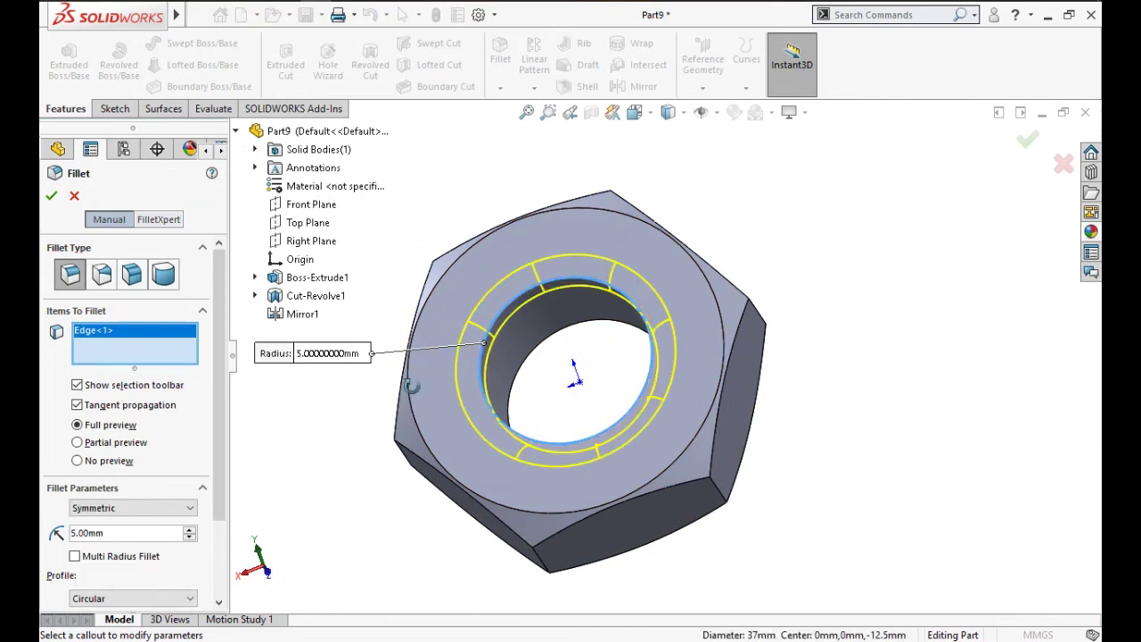
{"action": "middle_click_drag", "start_coordinate": [412, 385], "coordinate": [522, 423]}
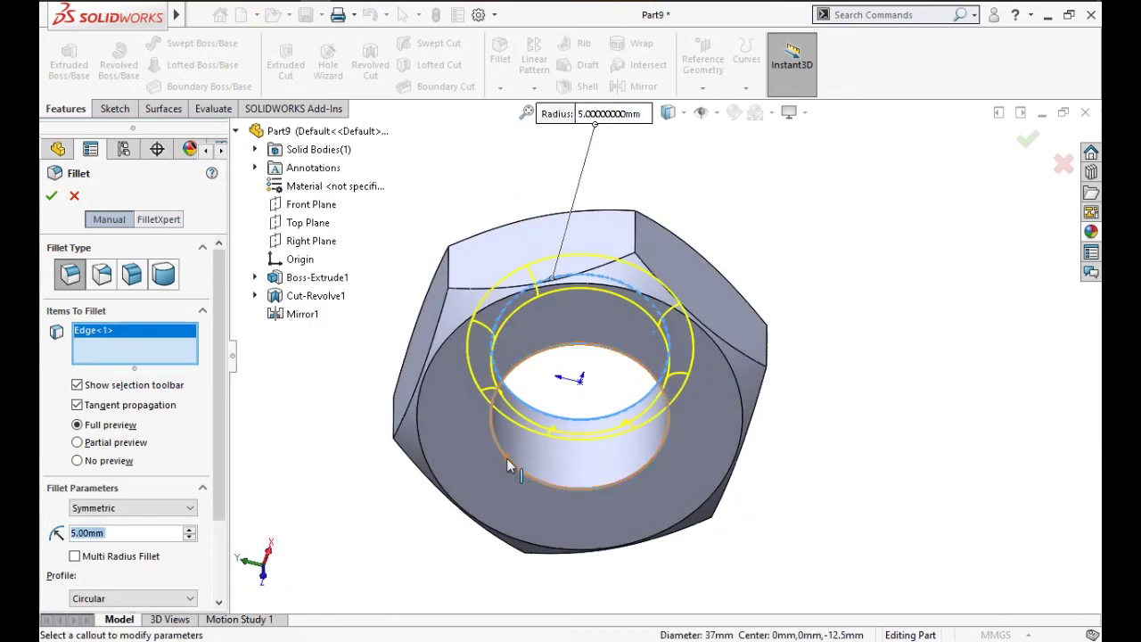
{"action": "left_click", "coordinate": [508, 465]}
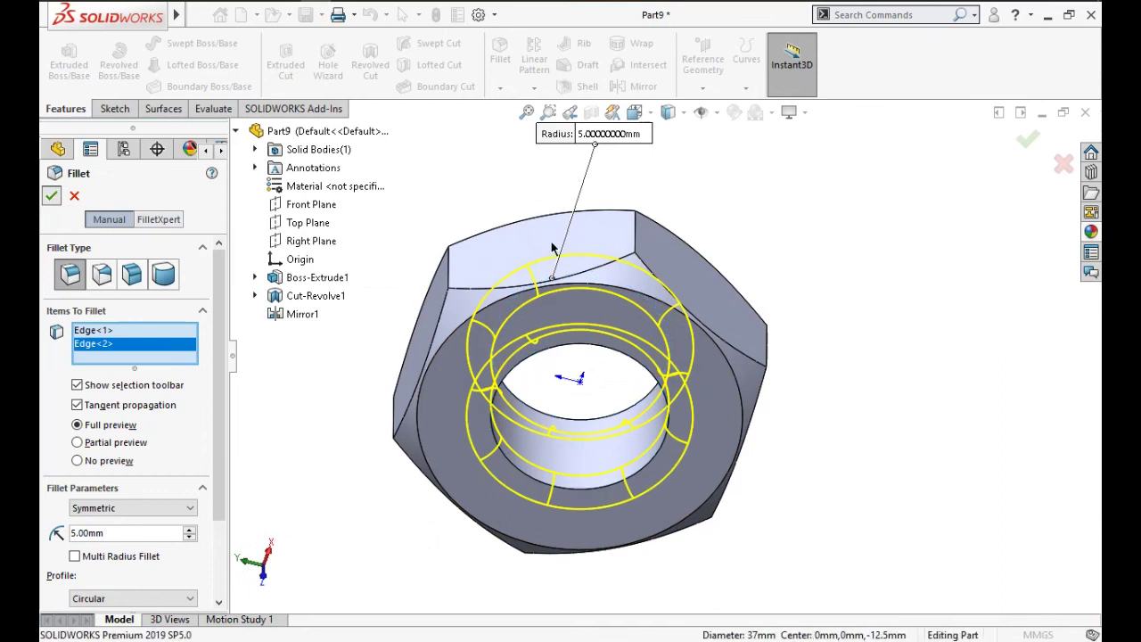
{"action": "key", "text": "Return"}
{"action": "middle_click_drag", "start_coordinate": [737, 366], "coordinate": [435, 81]}
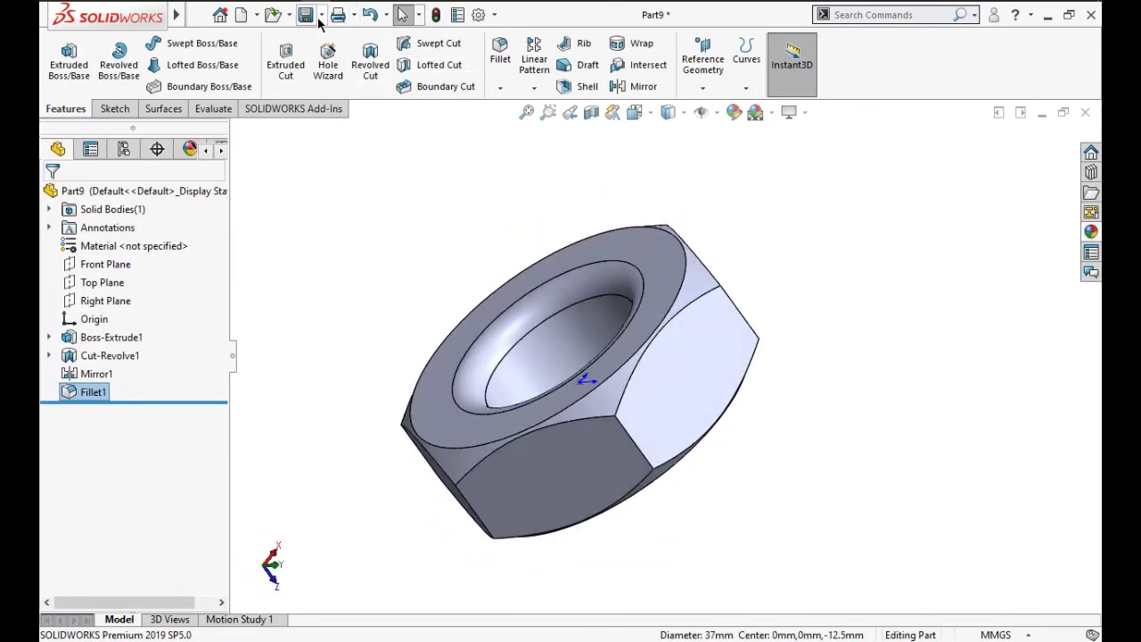
Save the part as 'Nut' in the machine screws folder.
{"action": "key", "text": "ctrl+s"}
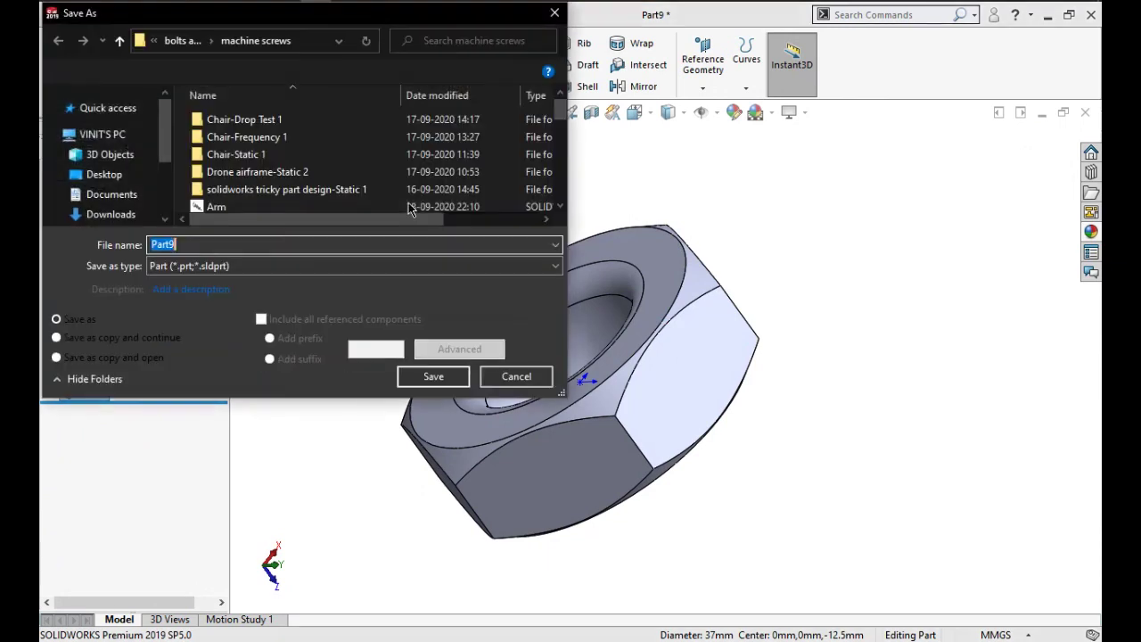
{"action": "type", "text": "Nut"}
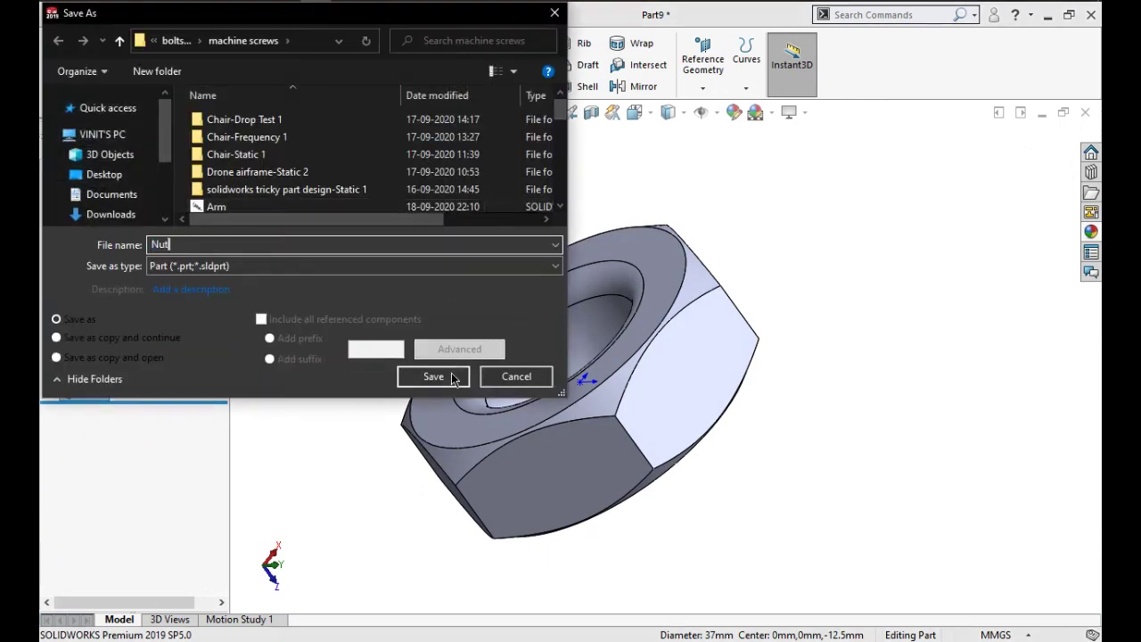
{"action": "left_click", "coordinate": [433, 376]}
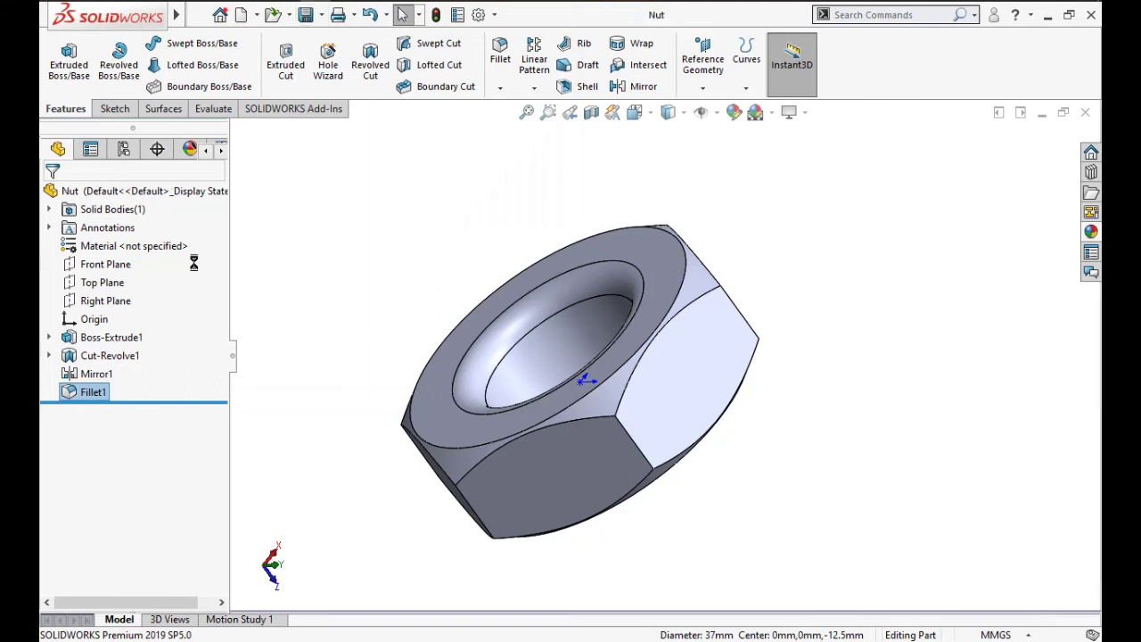
Apply a polished appearance from the Metal library to the whole Nut part, then save it.
{"action": "left_click", "coordinate": [89, 191]}
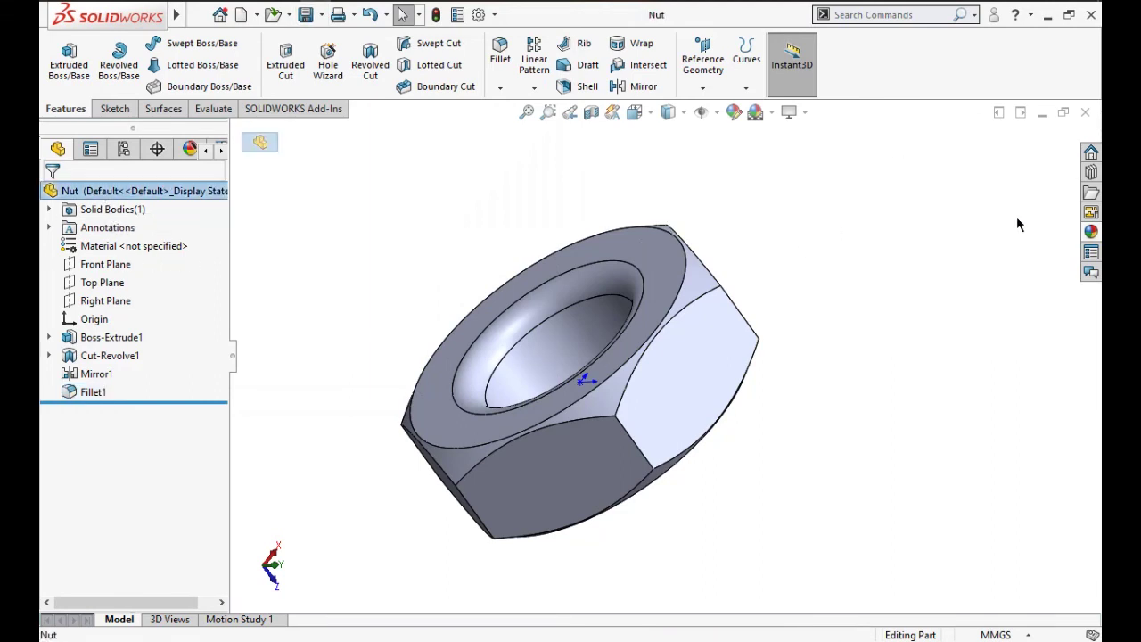
{"action": "left_click", "coordinate": [1091, 232]}
{"action": "left_click", "coordinate": [892, 521]}
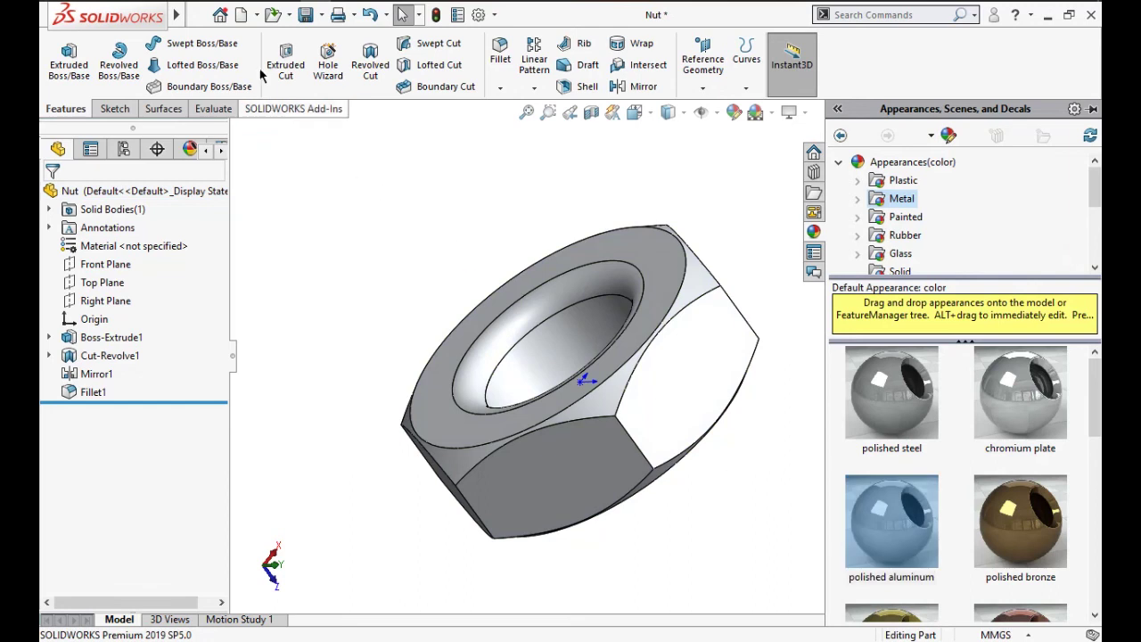
{"action": "left_click", "coordinate": [305, 14]}
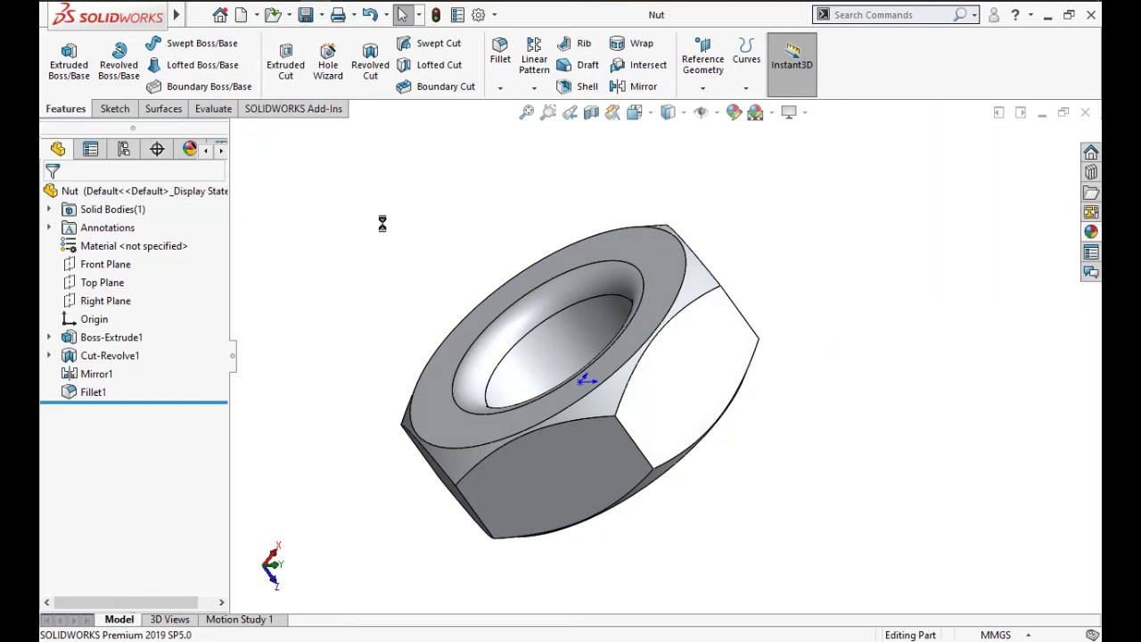
{"action": "left_click", "coordinate": [94, 319]}
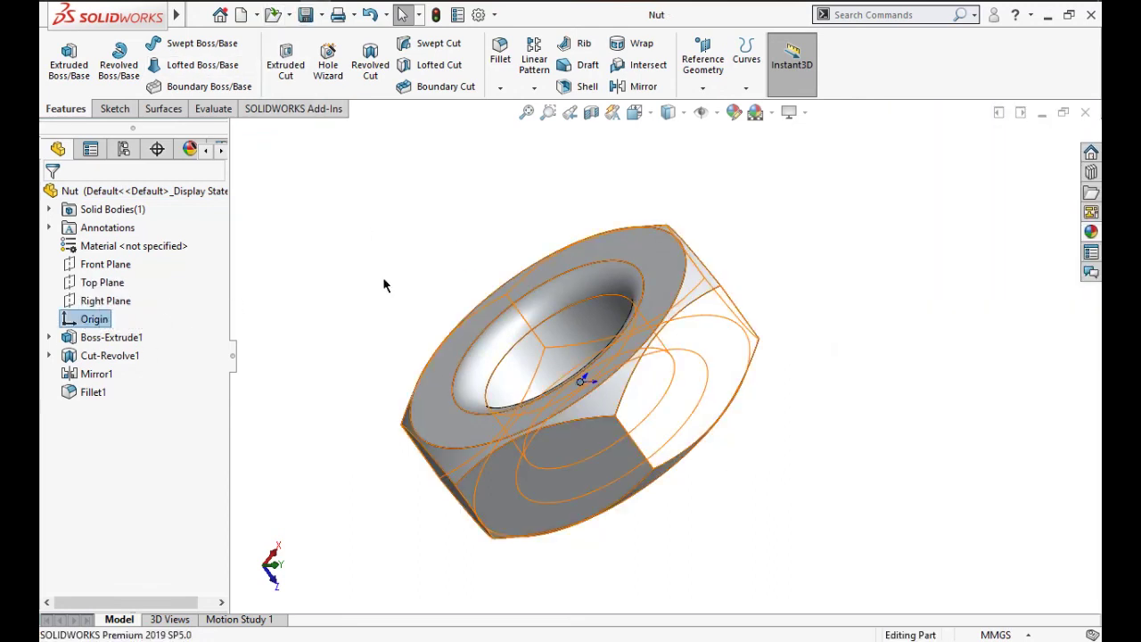